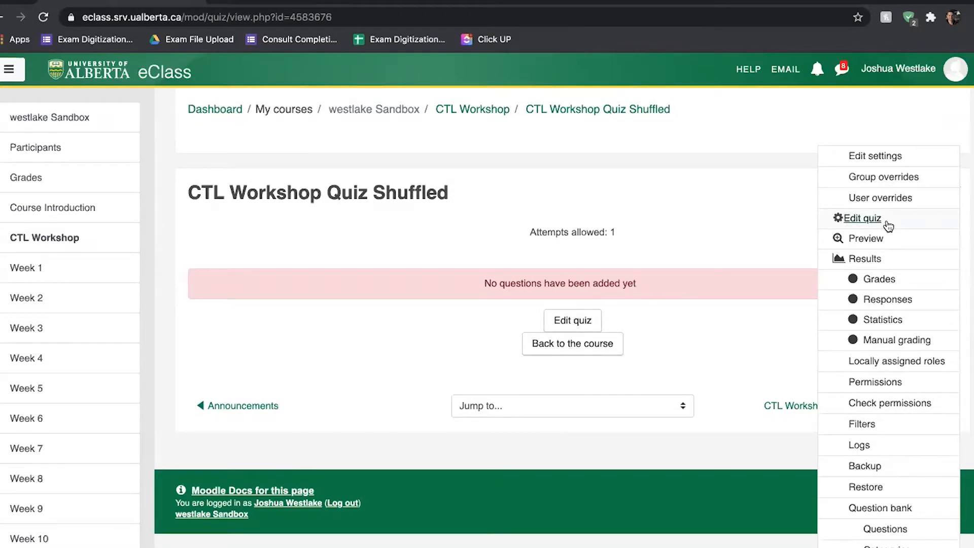
Open the Edit quiz page for CTL Workshop Quiz Shuffled from its gear menu.
left_click(737, 180)
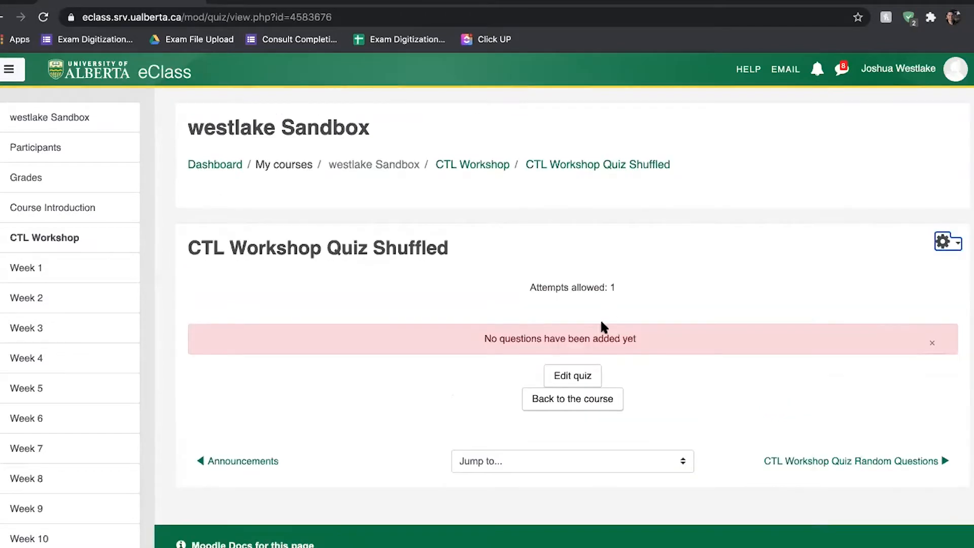
left_click(746, 277)
scroll(746, 277, "down", 1)
left_click(940, 239)
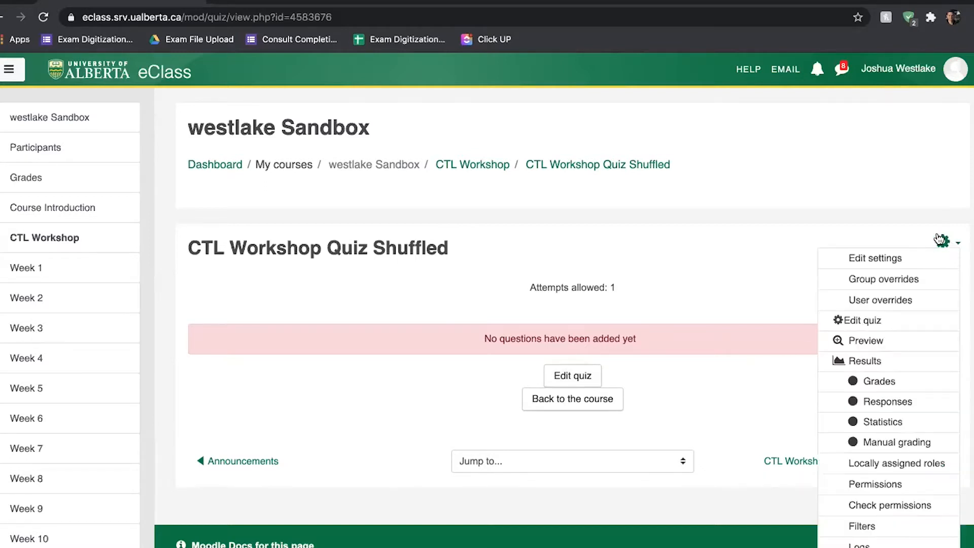
left_click(888, 321)
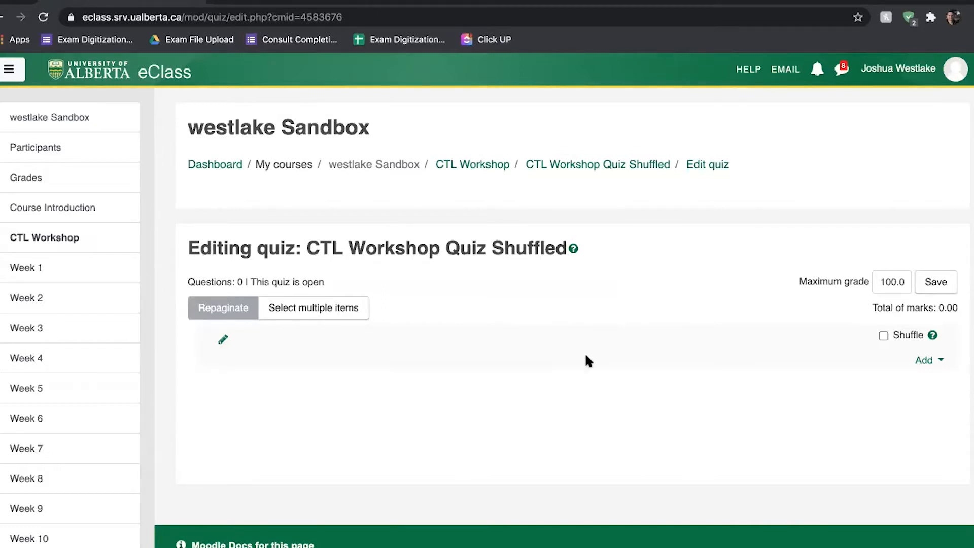
In the question bank dialog, show the Midterm Version 2 category and select all 25 questions.
left_click(927, 367)
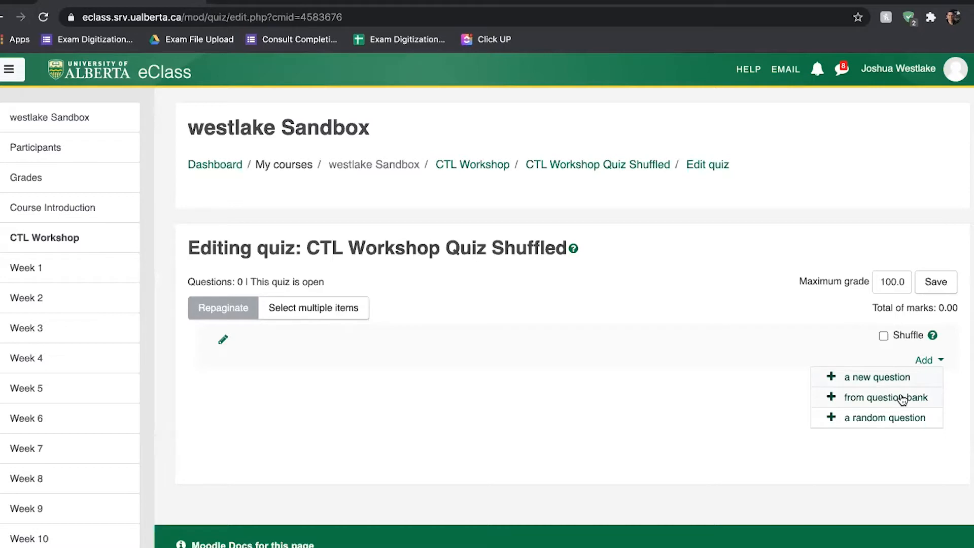
left_click(861, 399)
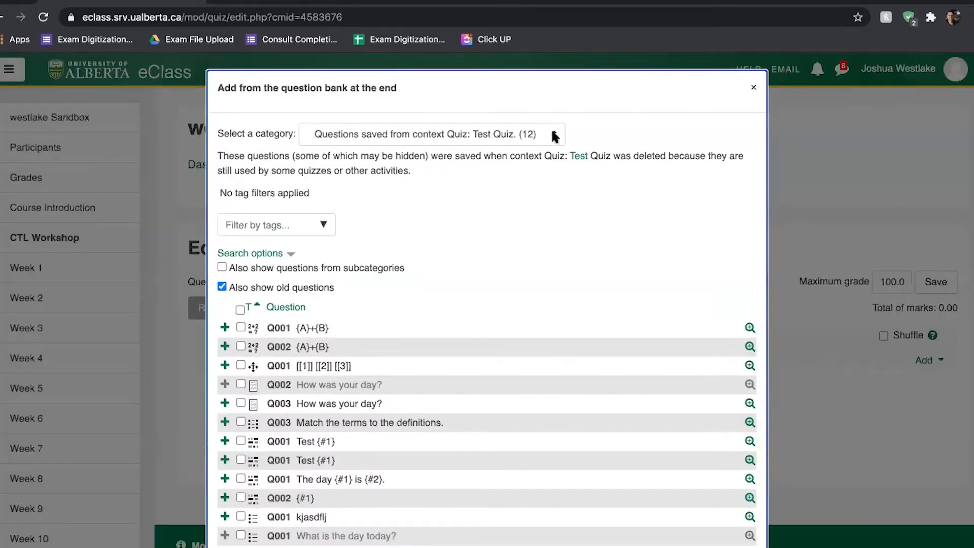
left_click(552, 134)
scroll(507, 101, "up", 5)
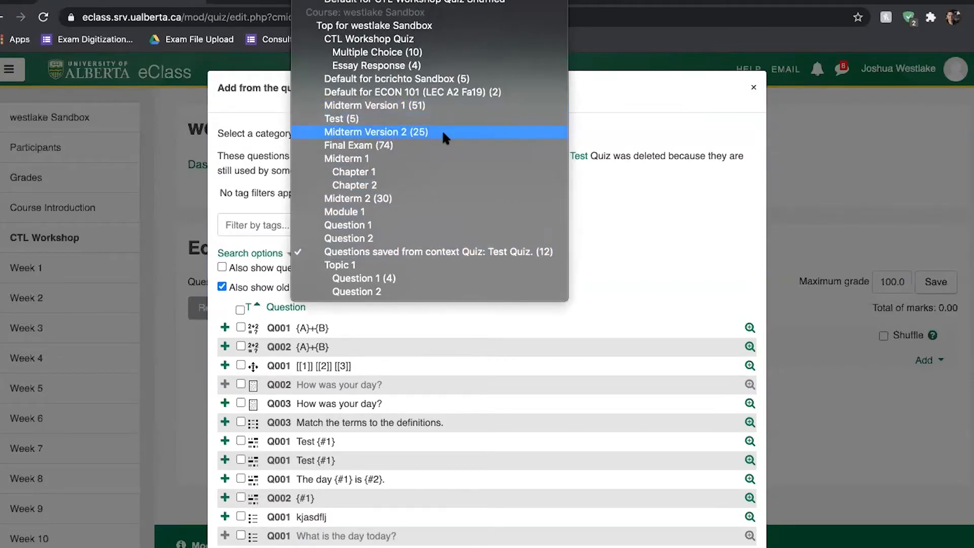
left_click(414, 131)
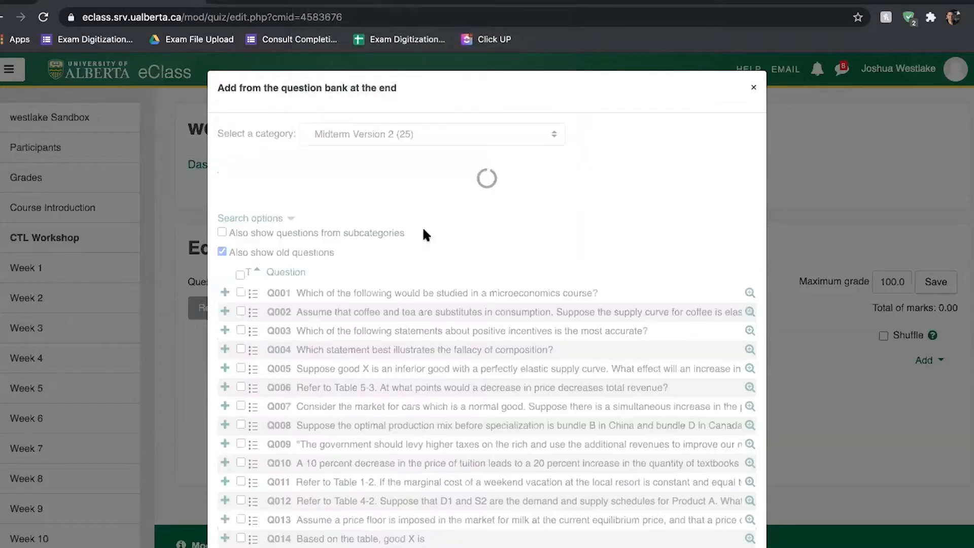
scroll(425, 235, "down", 3)
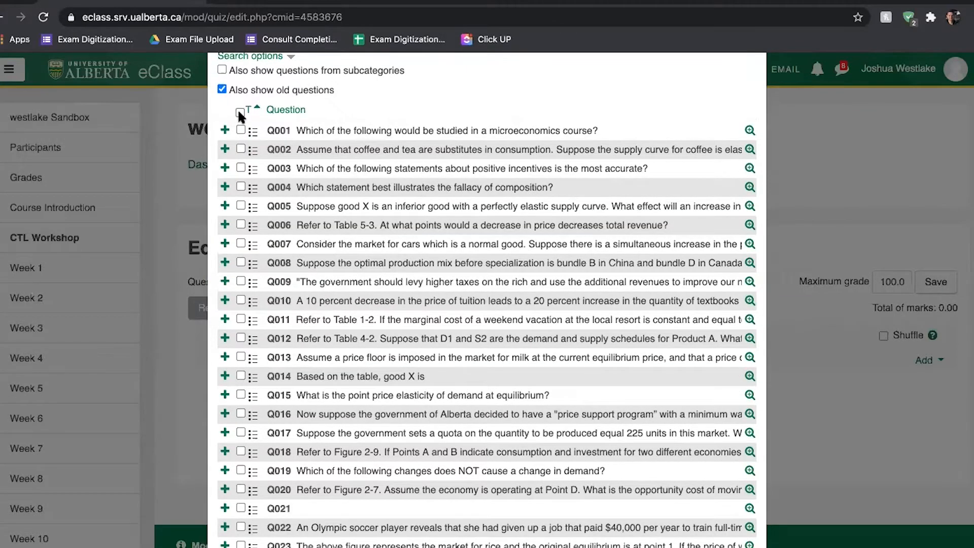
left_click(239, 112)
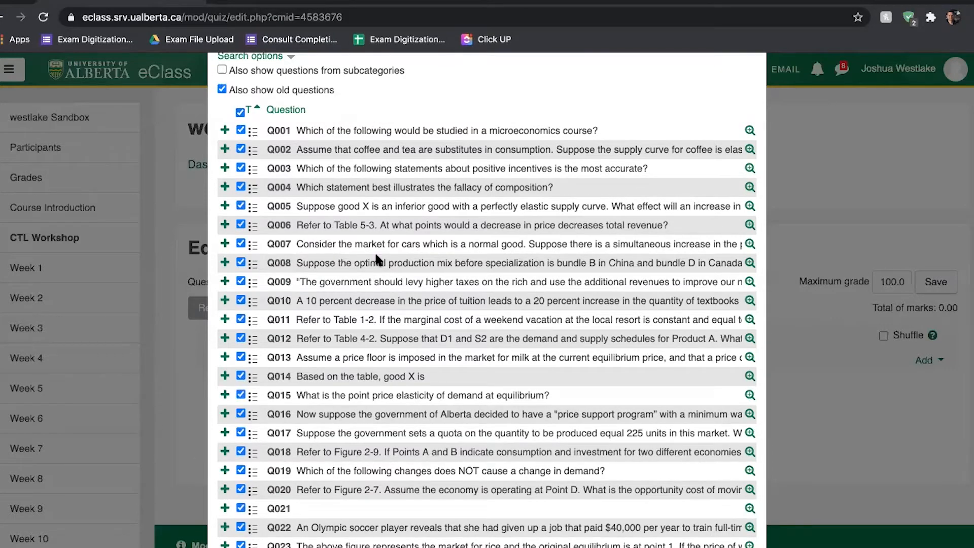
scroll(438, 298, "down", 3)
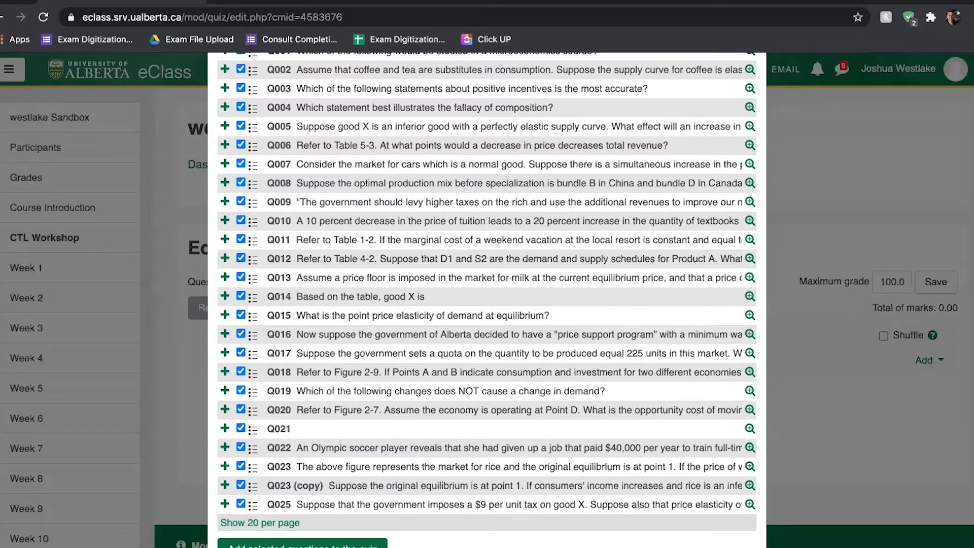
Add the 25 selected Midterm Version 2 questions to the quiz.
left_click(302, 545)
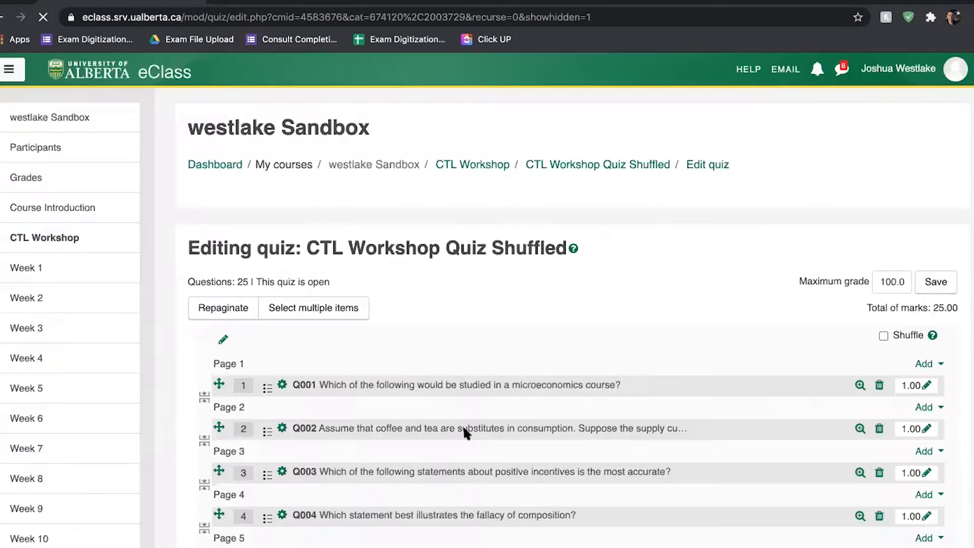
scroll(527, 375, "down", 15)
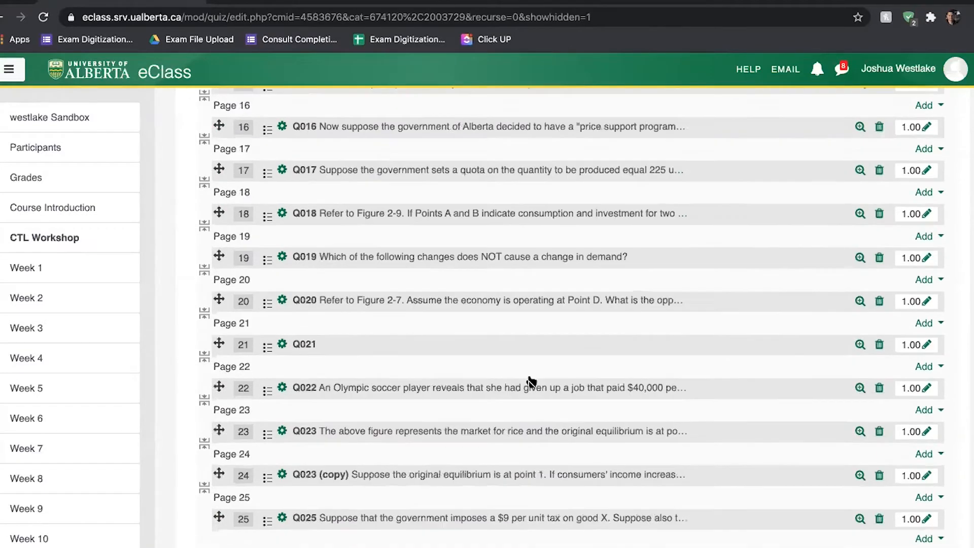
scroll(530, 382, "down", 3)
scroll(531, 382, "up", 20)
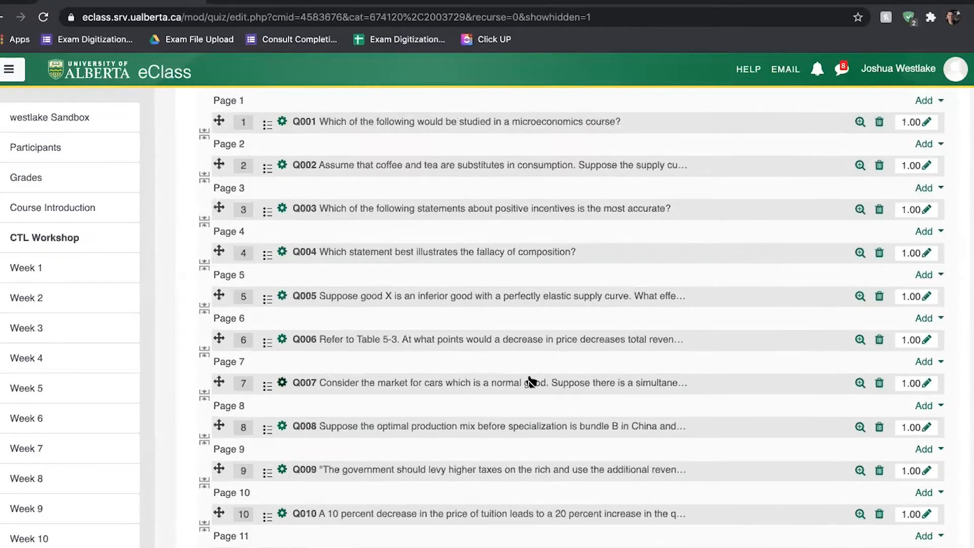
scroll(528, 375, "up", 5)
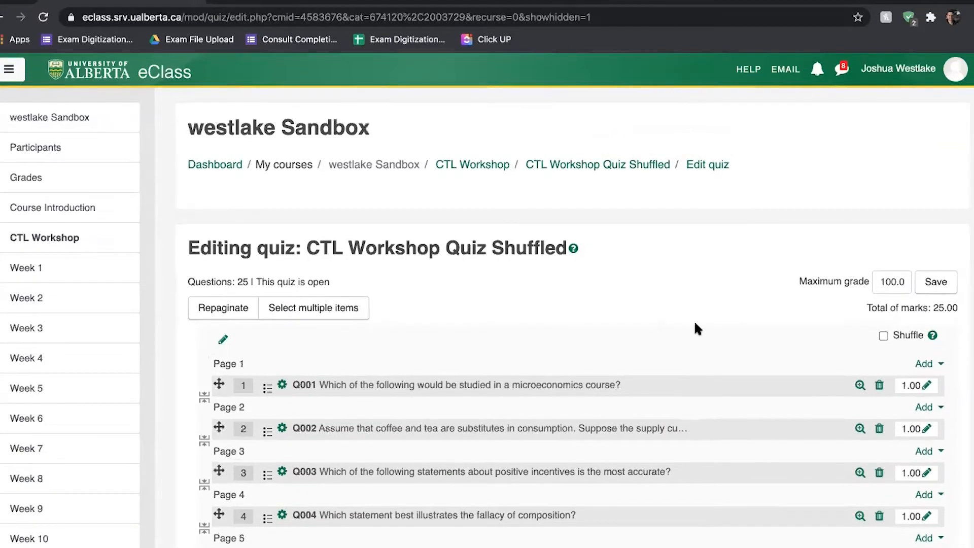
Turn on Shuffle for the quiz's questions.
left_click(900, 333)
scroll(639, 302, "down", 1)
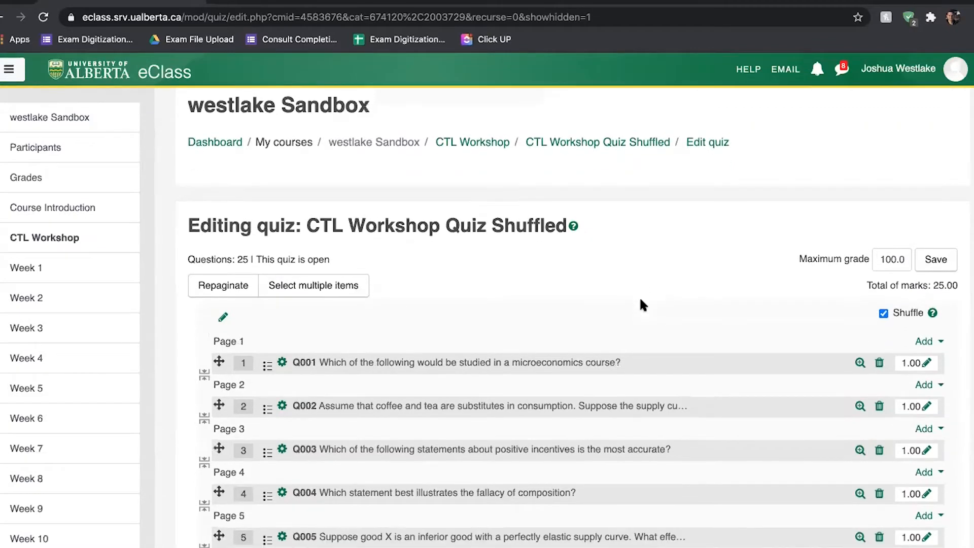
scroll(640, 301, "down", 2)
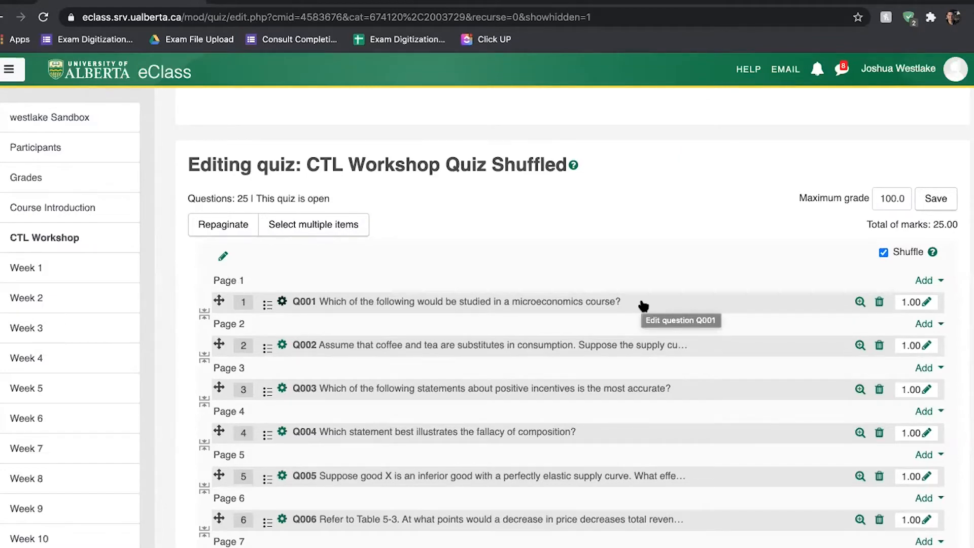
scroll(586, 194, "up", 2)
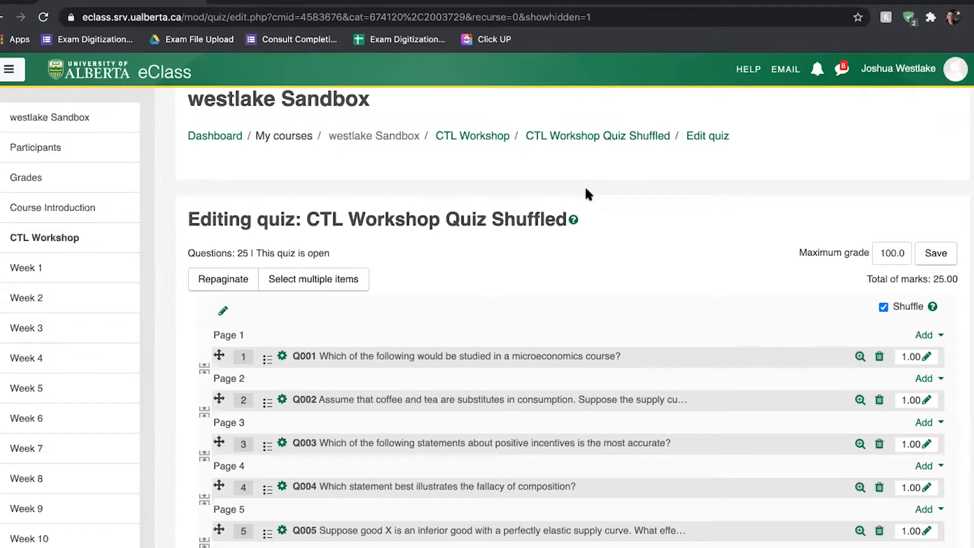
scroll(586, 190, "up", 1)
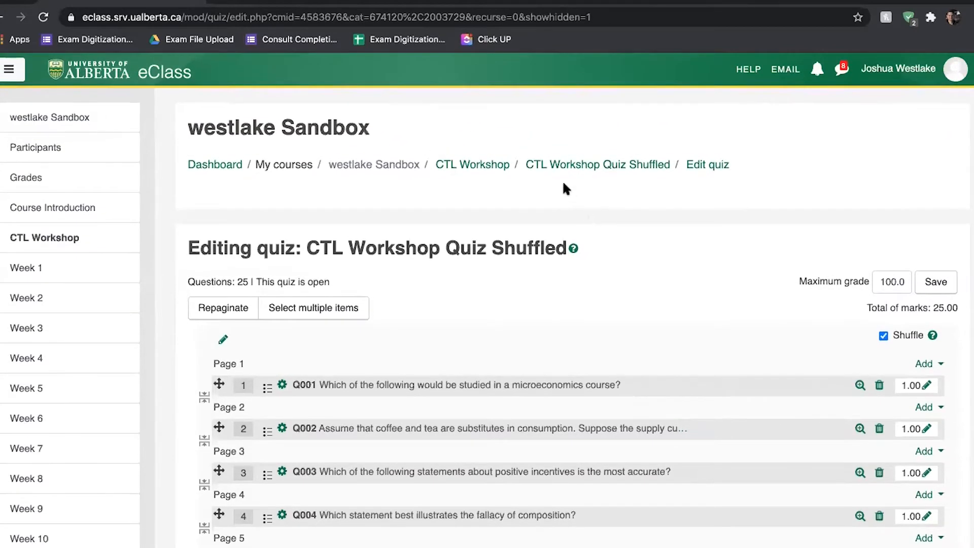
Go back to the westlake Sandbox course page via the CTL Workshop breadcrumb.
left_click(504, 166)
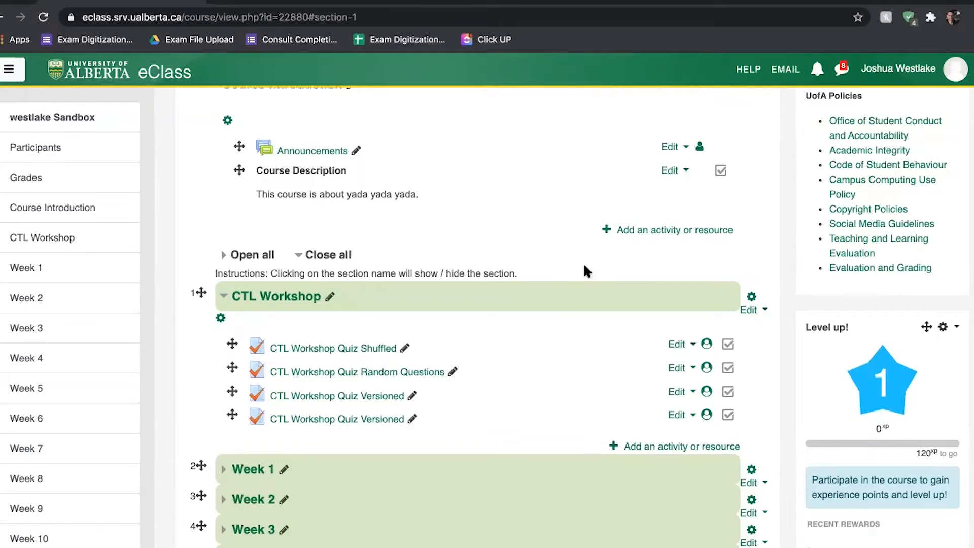
scroll(583, 263, "up", 3)
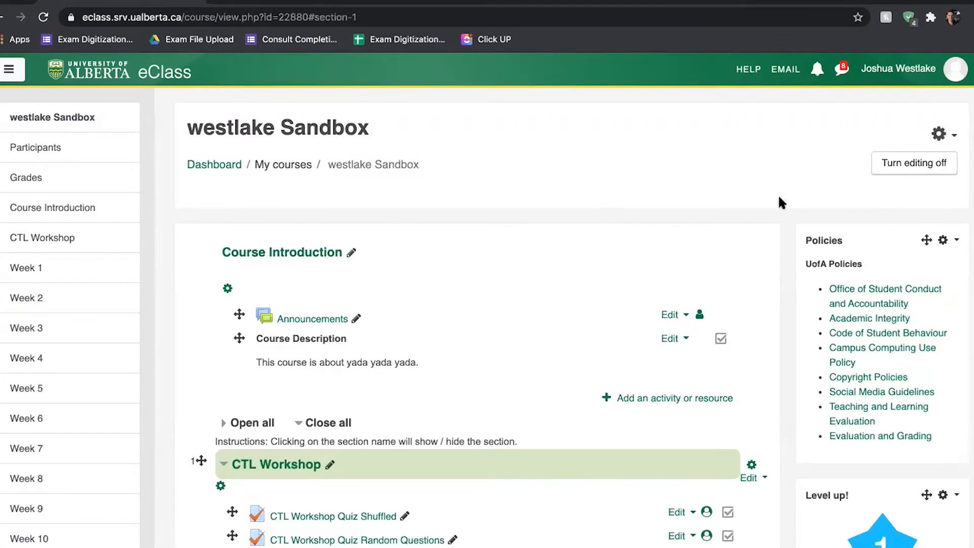
left_click(944, 136)
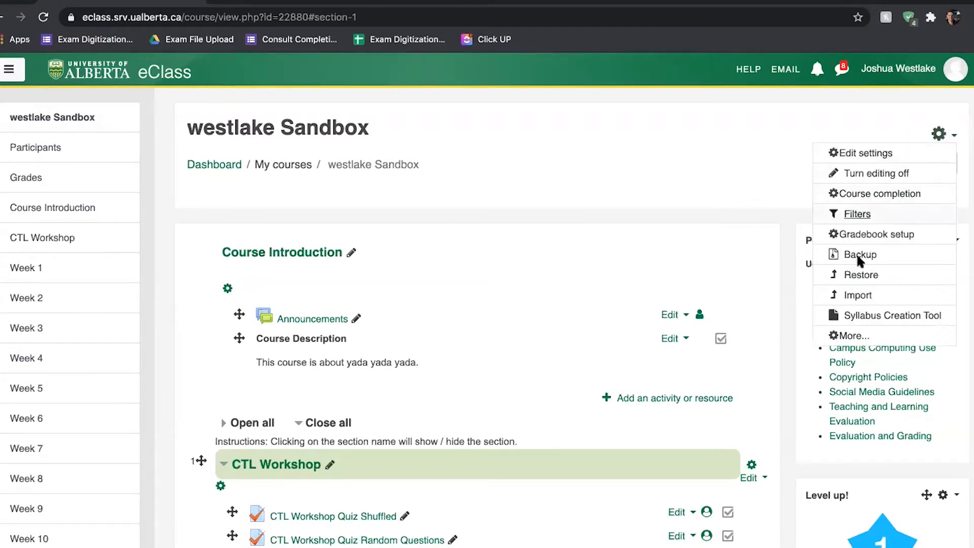
Open the course administration page and go to the question bank categories.
left_click(853, 335)
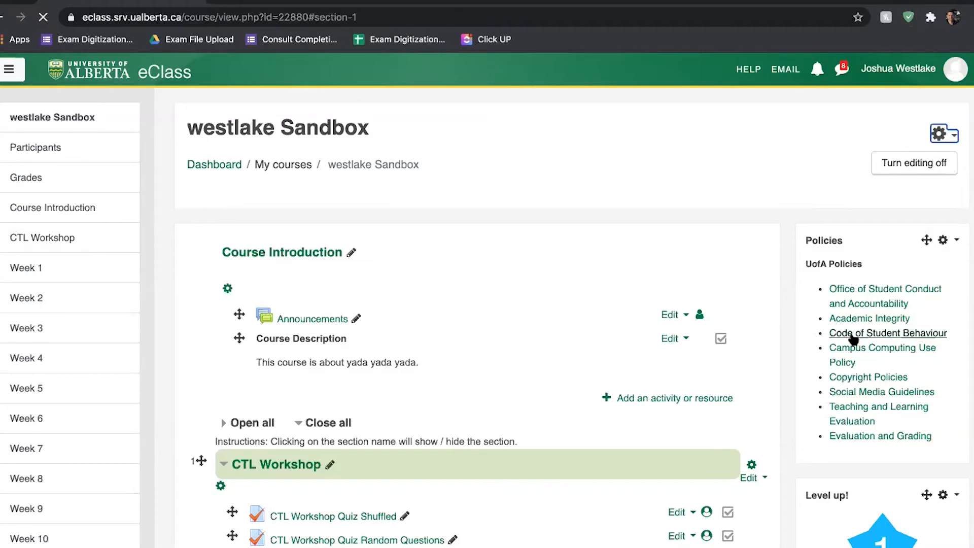
scroll(550, 178, "down", 5)
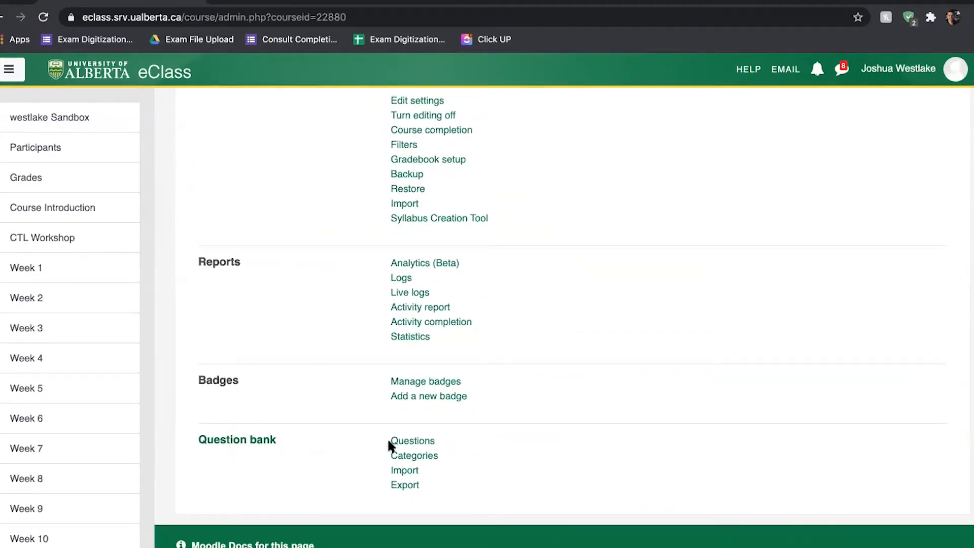
left_click(424, 459)
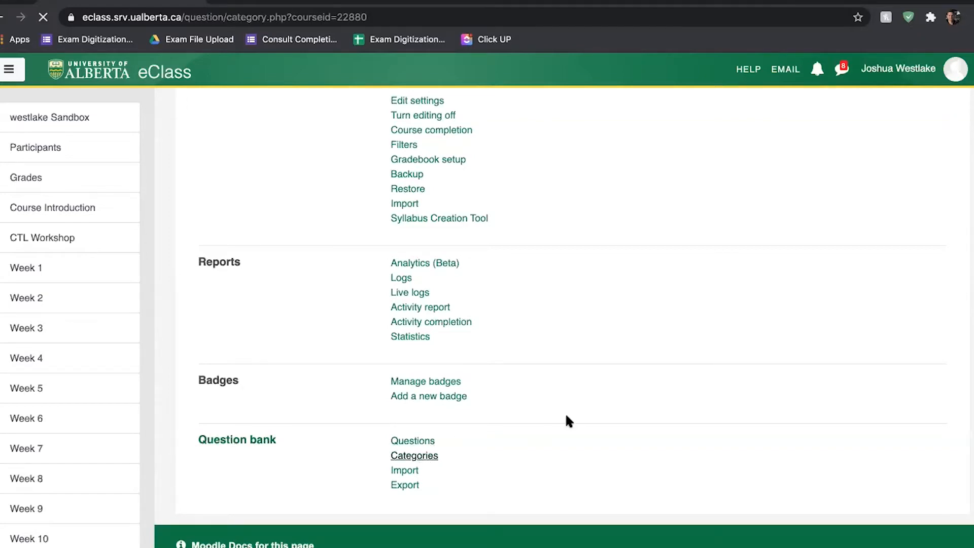
scroll(591, 345, "down", 2)
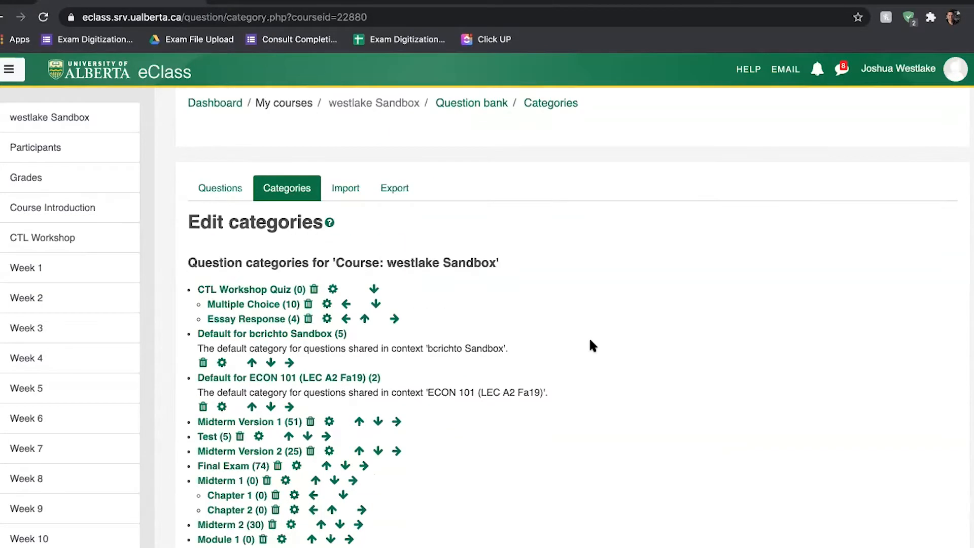
scroll(591, 345, "down", 1)
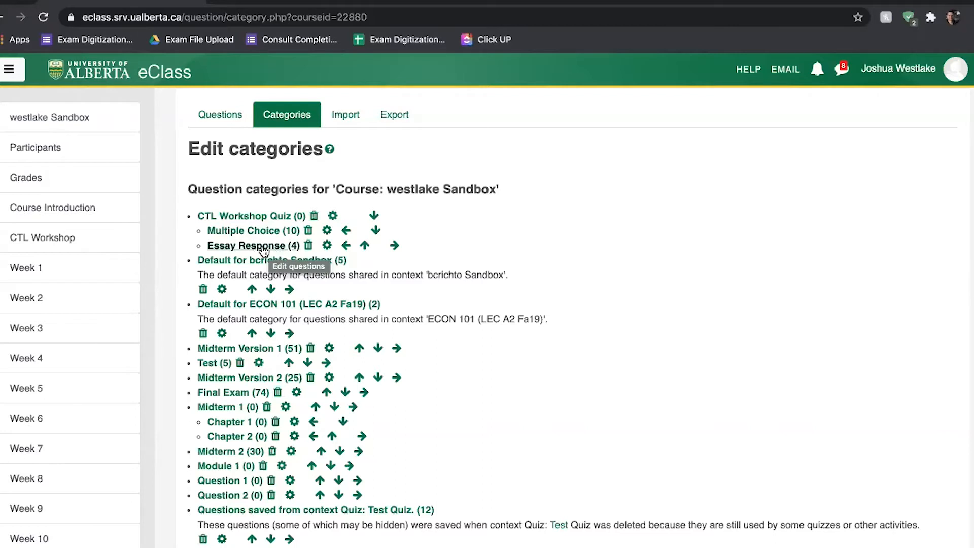
scroll(315, 243, "down", 3)
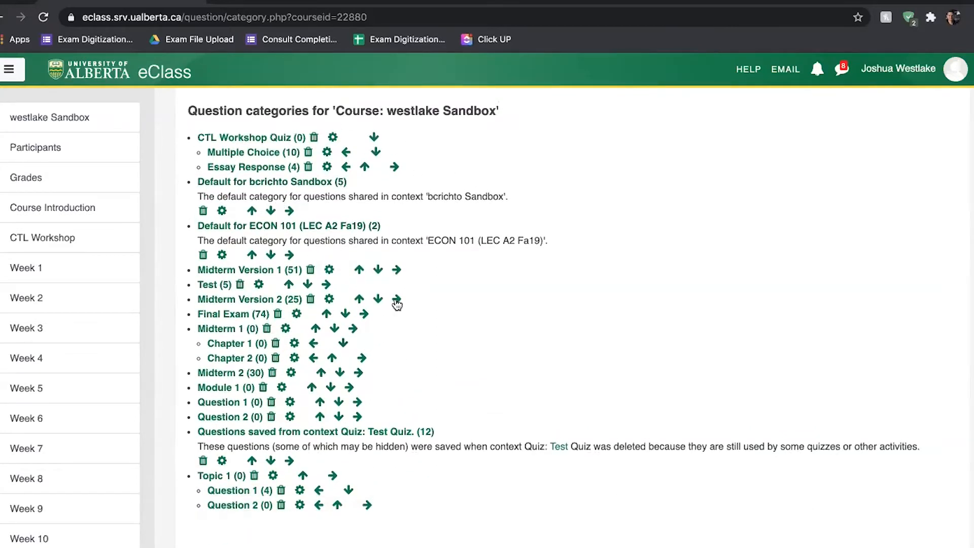
scroll(380, 393, "down", 1)
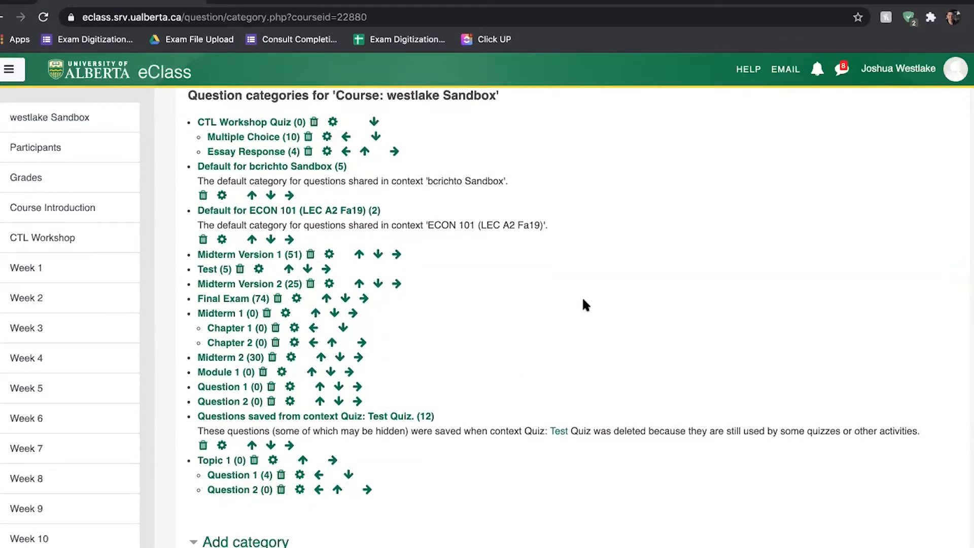
scroll(583, 300, "down", 5)
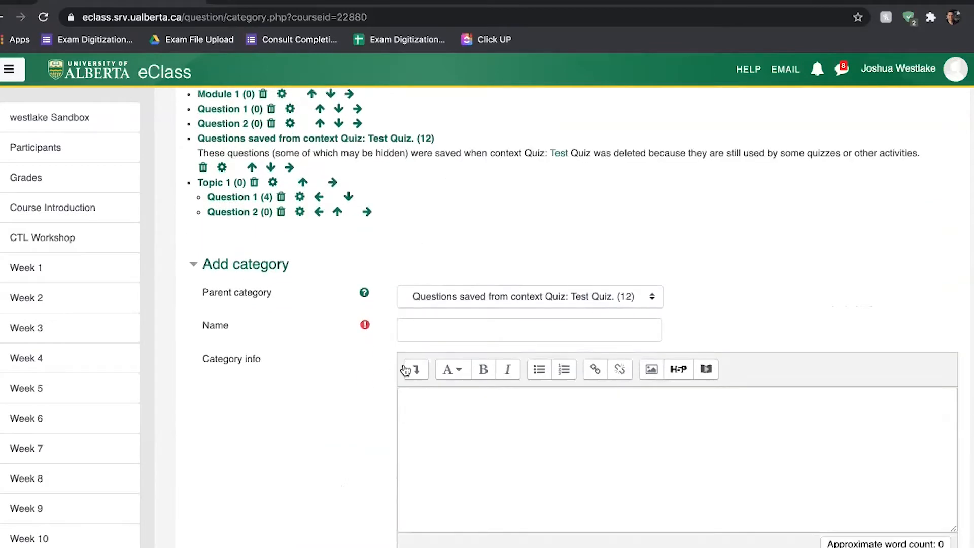
Create a 'Final Exam' category with parent Top for westlake Sandbox.
left_click(469, 297)
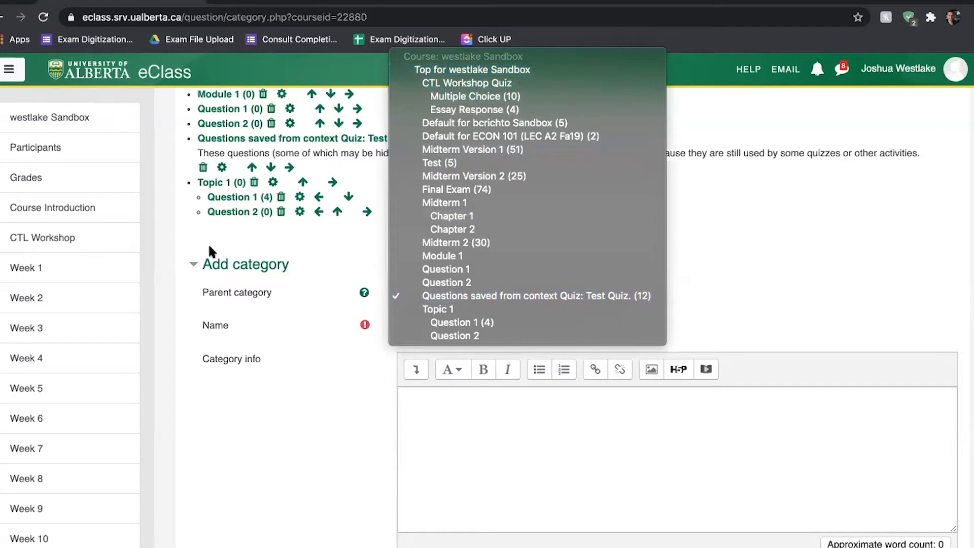
left_click(215, 265)
left_click(505, 295)
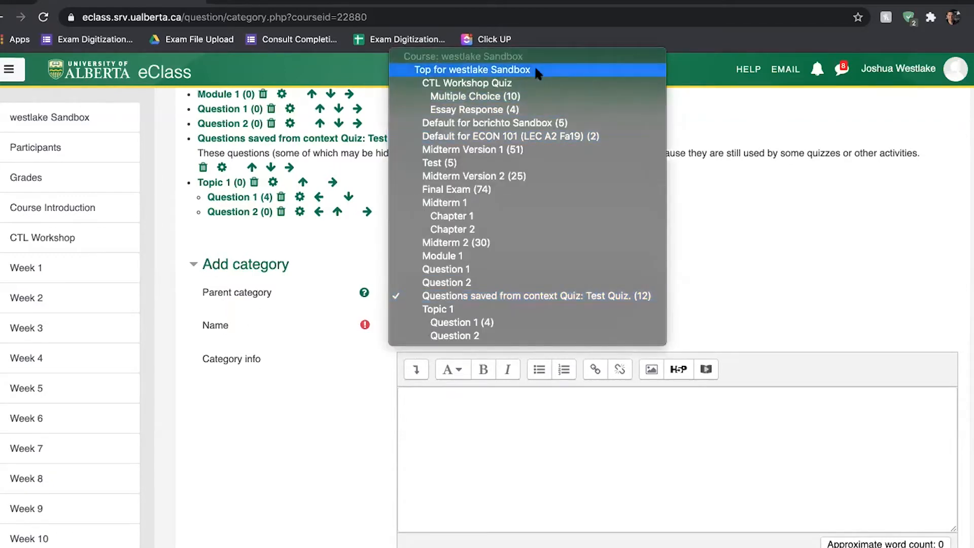
left_click(537, 71)
left_click(533, 330)
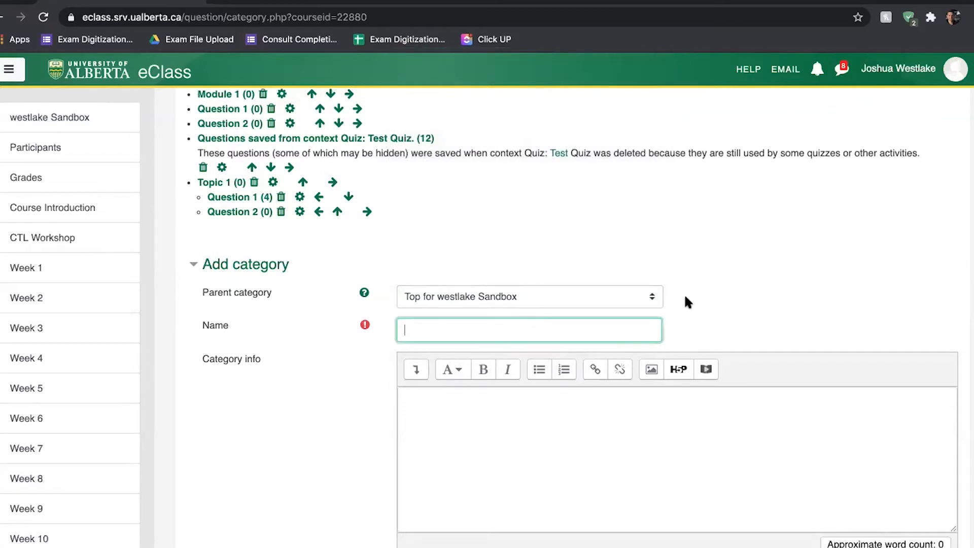
type("Final Exam")
scroll(281, 473, "down", 2)
left_click(429, 526)
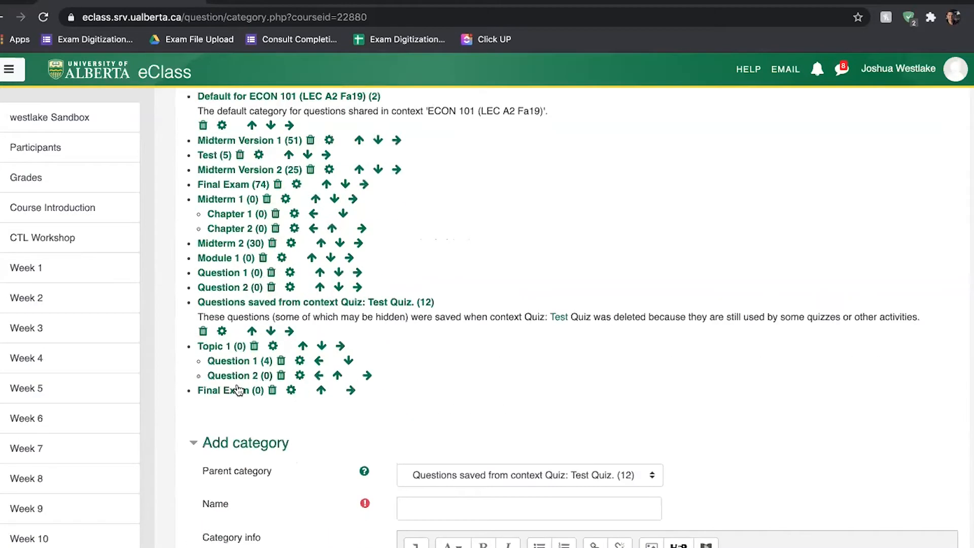
Create a 'Chapter 1' subcategory with Final Exam as its parent.
scroll(505, 375, "down", 3)
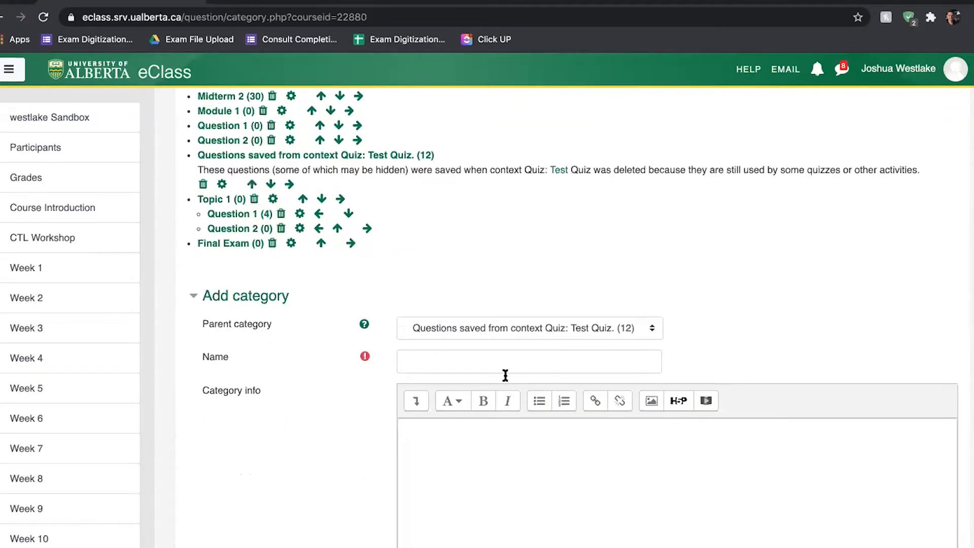
left_click(518, 332)
left_click(509, 326)
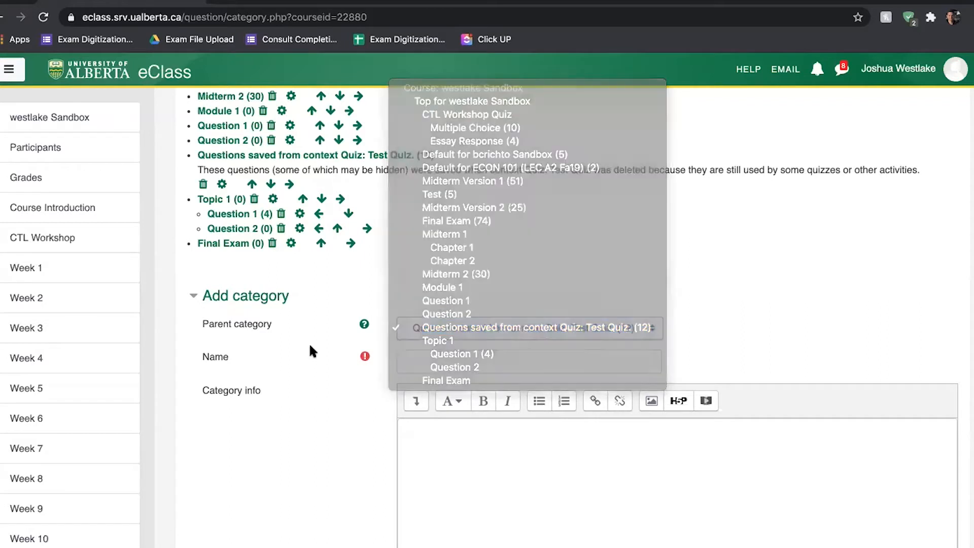
left_click(464, 329)
left_click(465, 381)
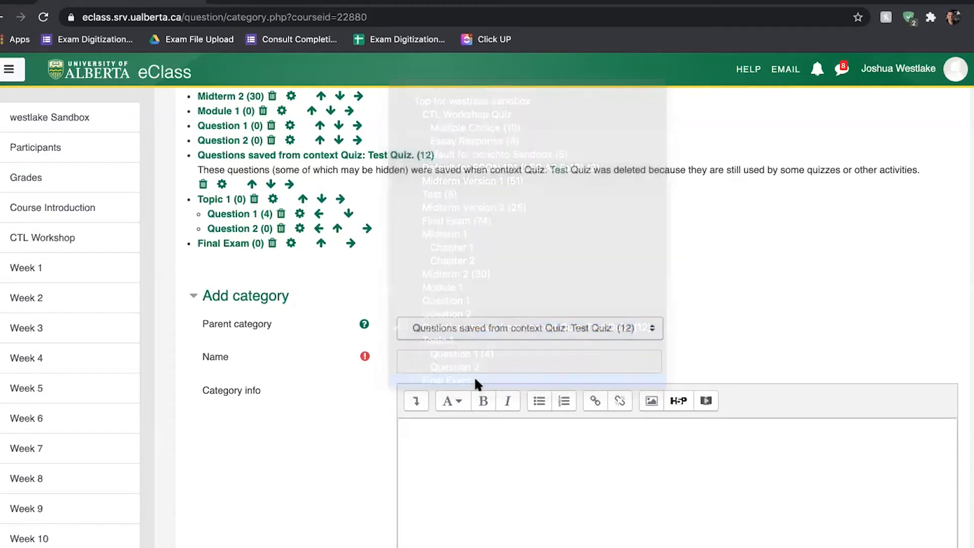
left_click(474, 368)
type("Chapter 1")
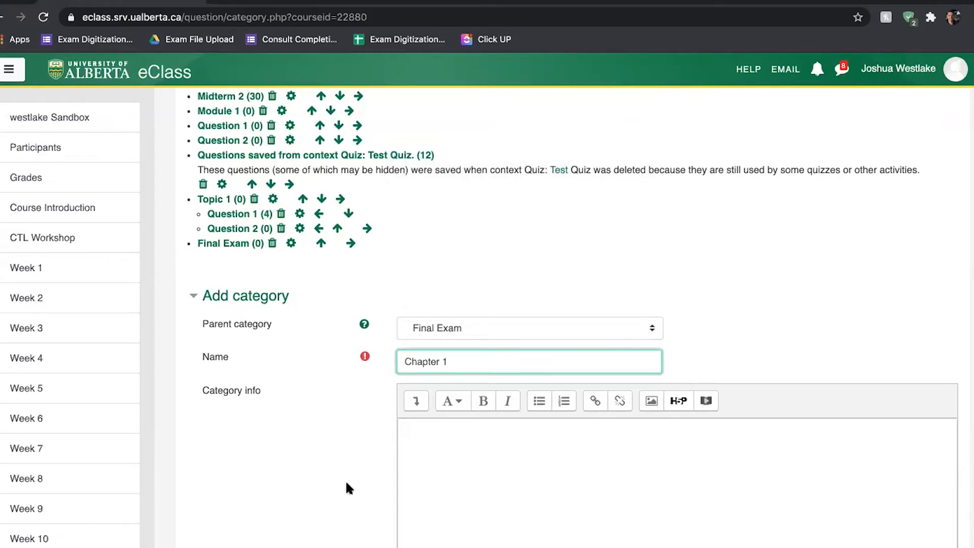
scroll(348, 488, "down", 4)
left_click(469, 460)
scroll(398, 403, "down", 10)
scroll(237, 228, "up", 2)
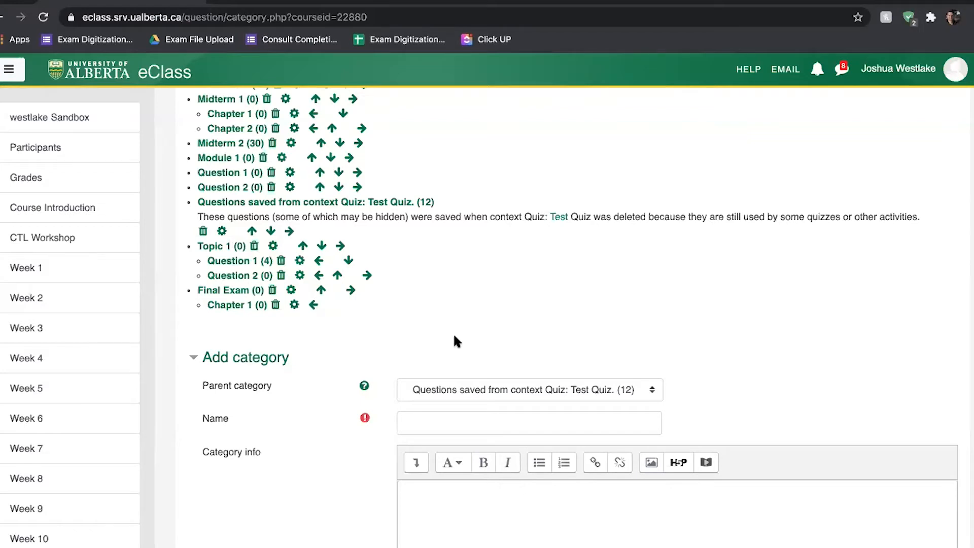
Return to the westlake Sandbox course page and bring the CTL Workshop quizzes into view.
scroll(452, 332, "up", 6)
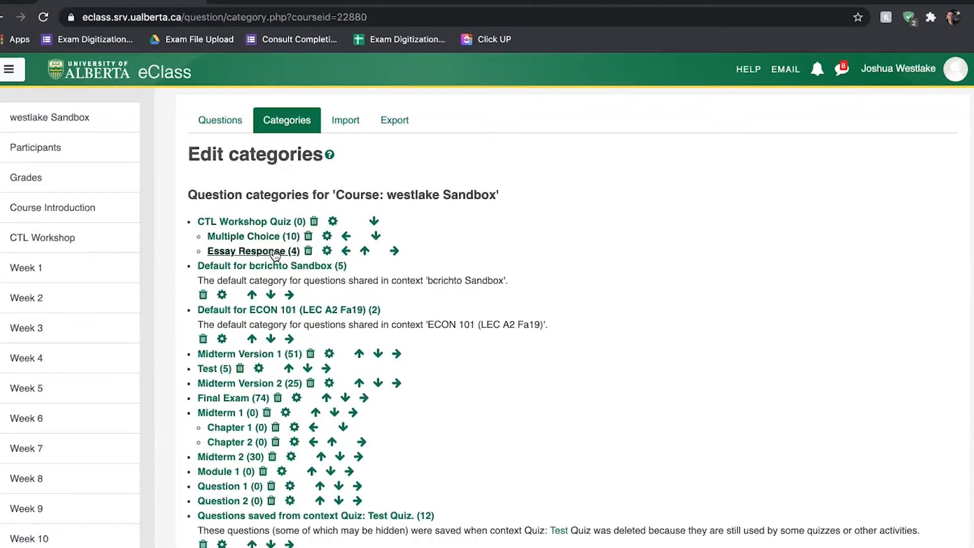
scroll(354, 224, "up", 2)
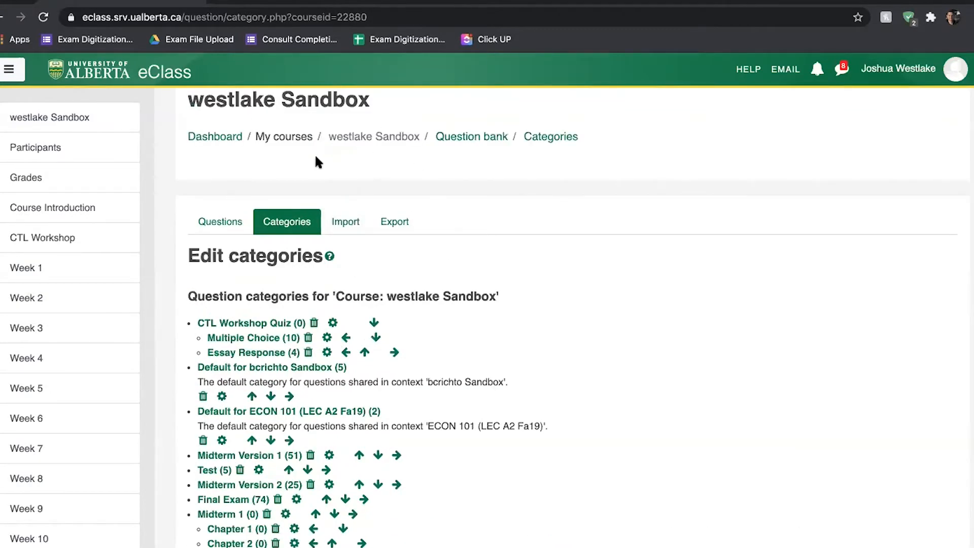
left_click(391, 142)
scroll(625, 219, "down", 5)
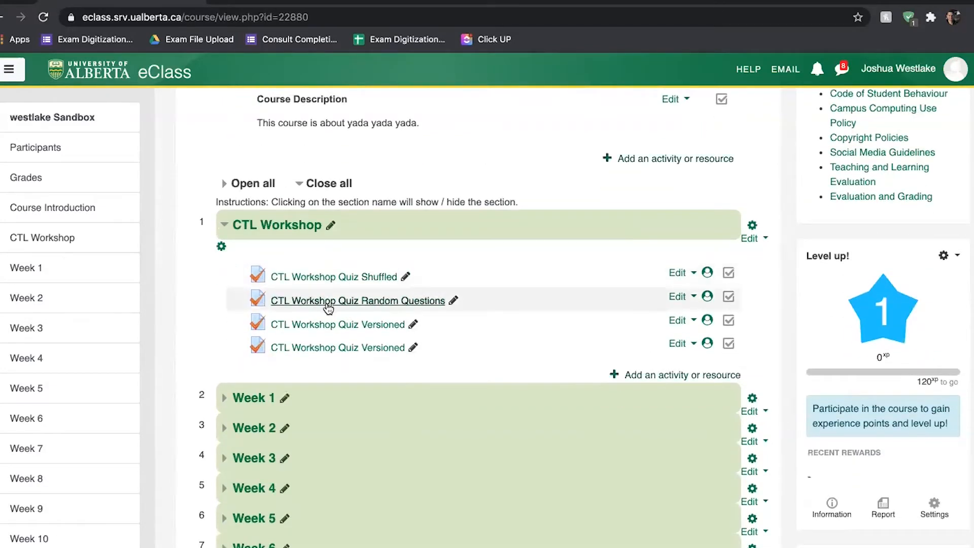
Open the Edit quiz page for CTL Workshop Quiz Random Questions.
left_click(348, 302)
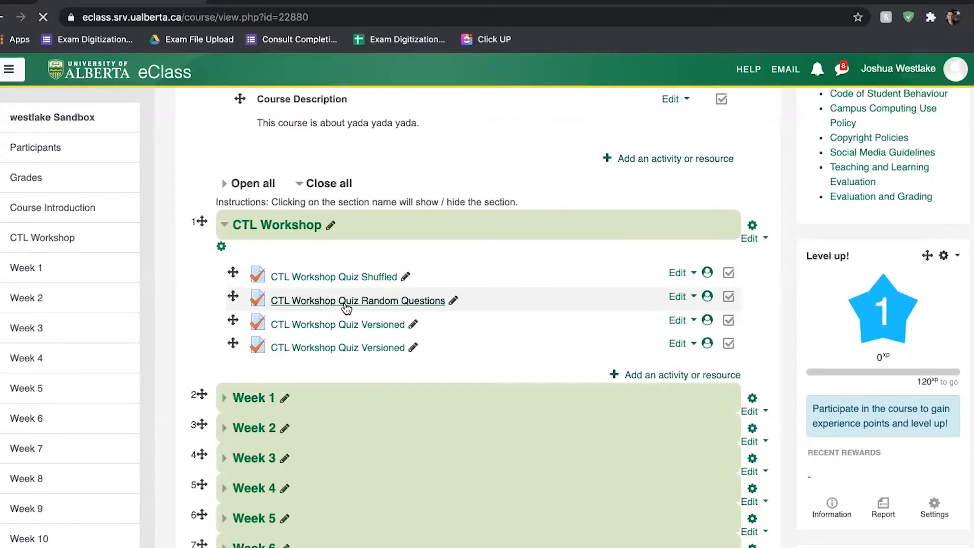
left_click(942, 242)
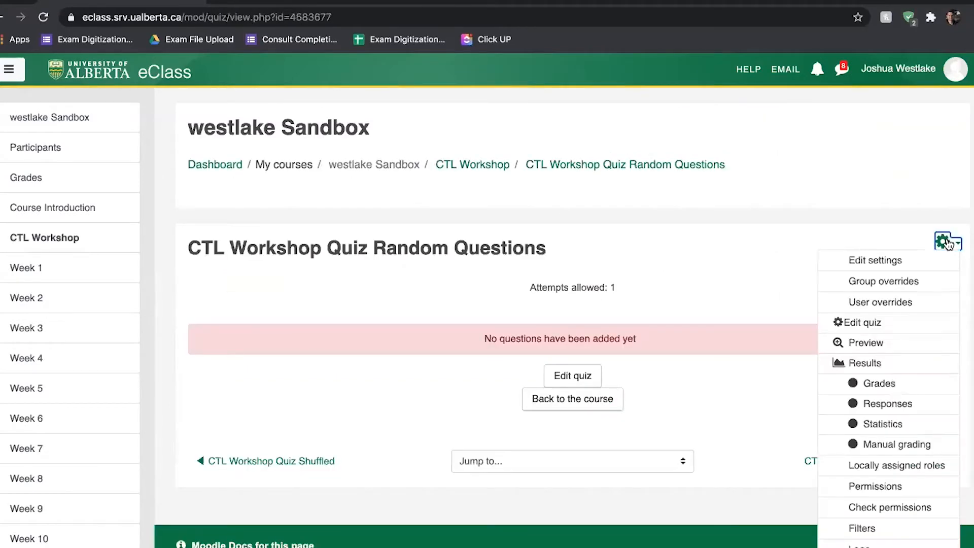
left_click(883, 325)
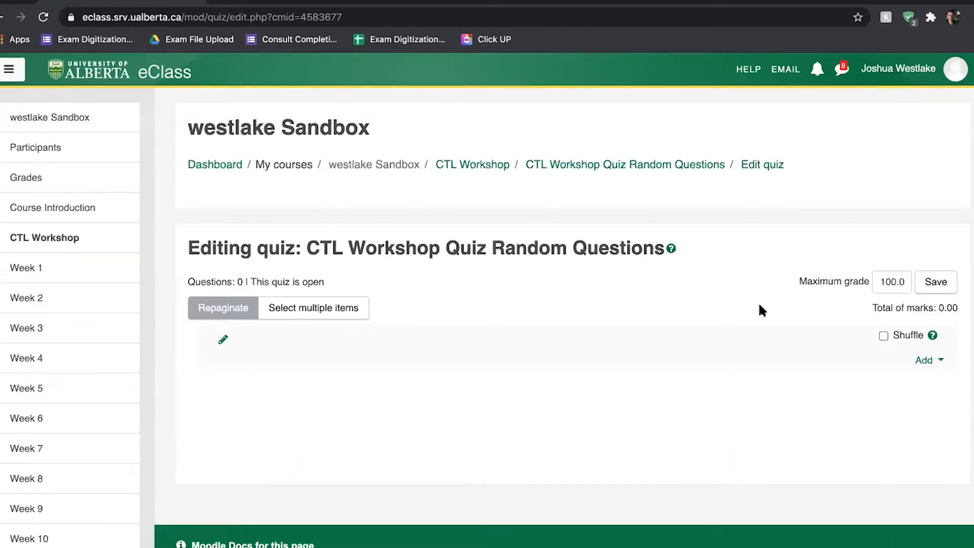
Add 5 random questions from the Multiple Choice category to the quiz.
left_click(932, 361)
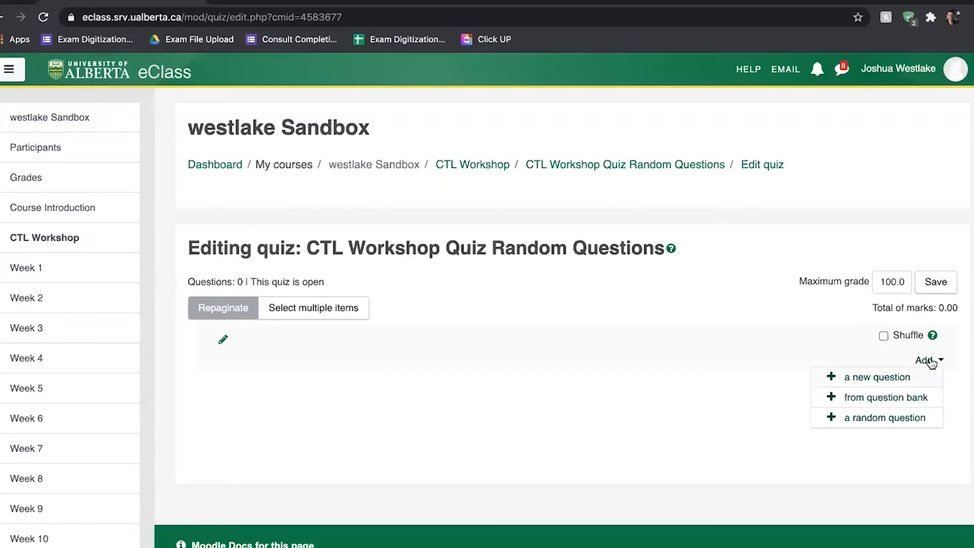
left_click(867, 421)
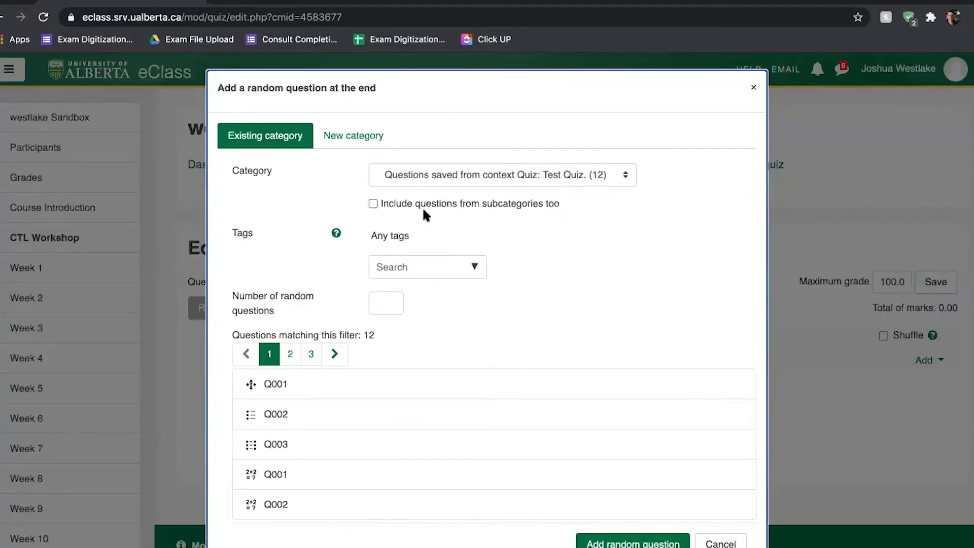
left_click(468, 175)
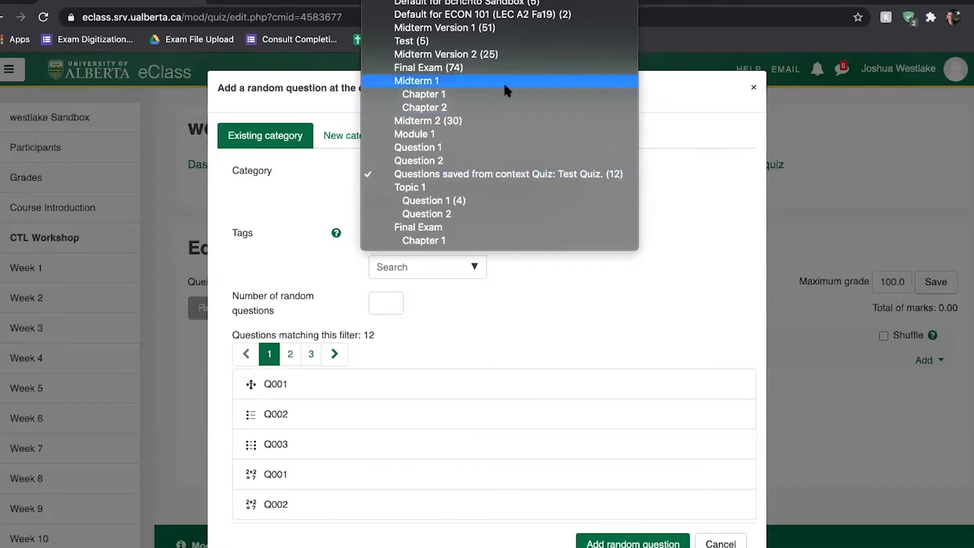
scroll(504, 89, "up", 3)
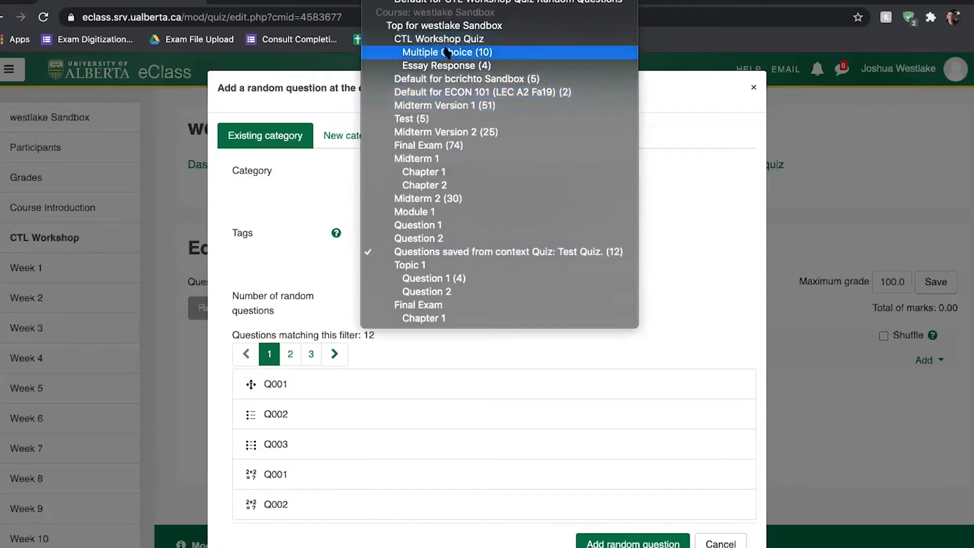
left_click(439, 52)
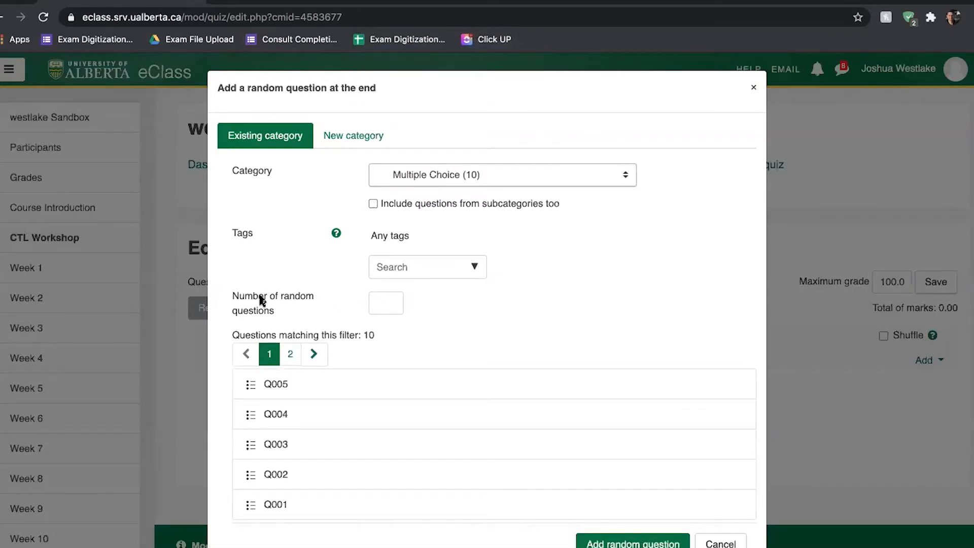
left_click(383, 303)
type("5")
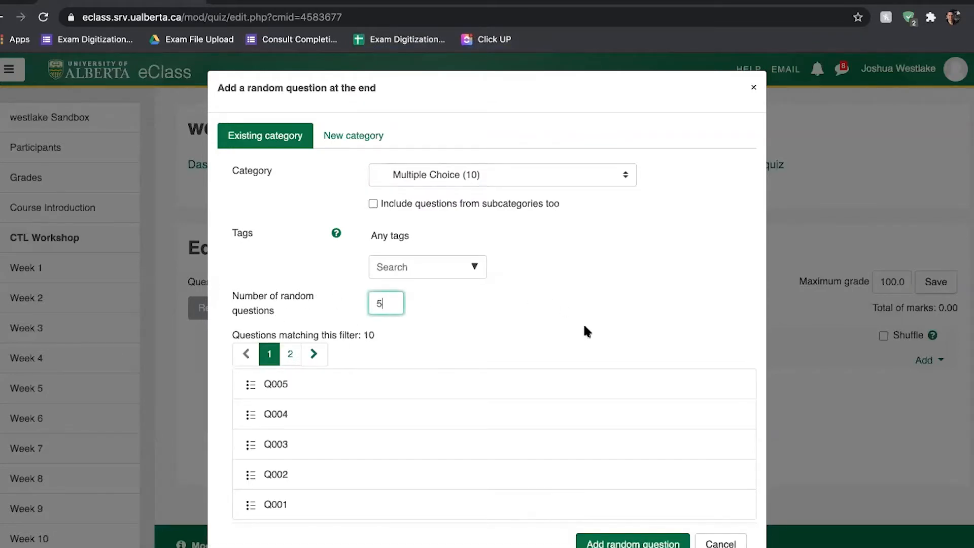
scroll(587, 331, "down", 1)
left_click(637, 535)
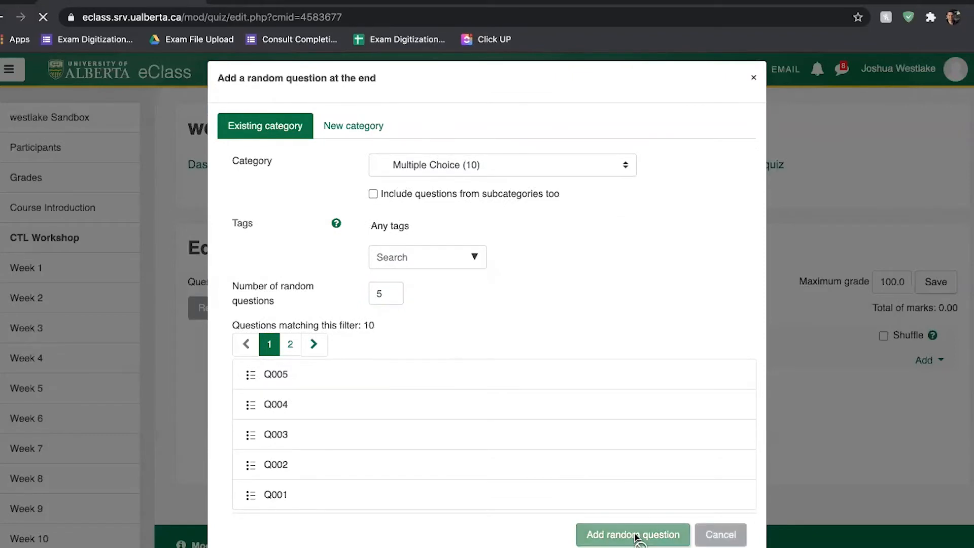
scroll(658, 354, "down", 4)
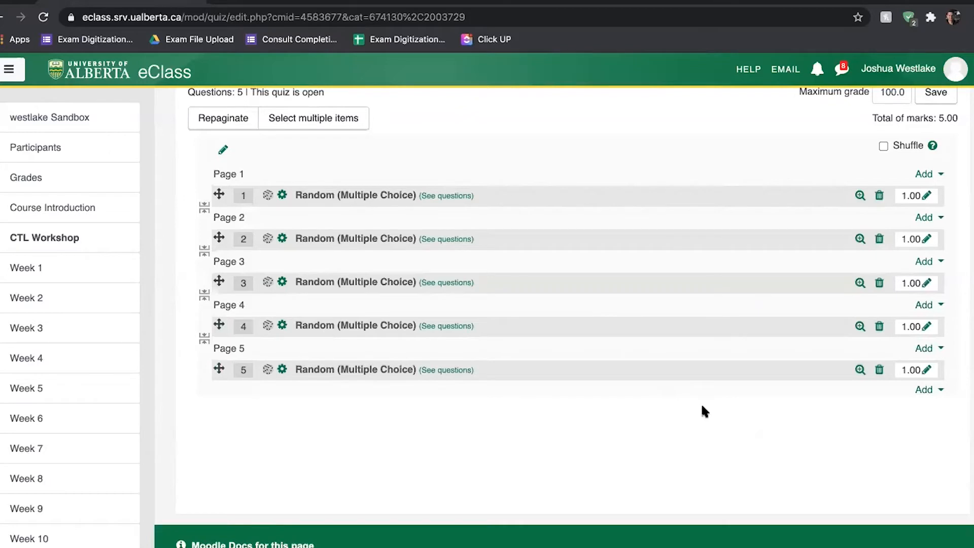
Add 2 random questions from the Essay Response category after page 5.
left_click(925, 389)
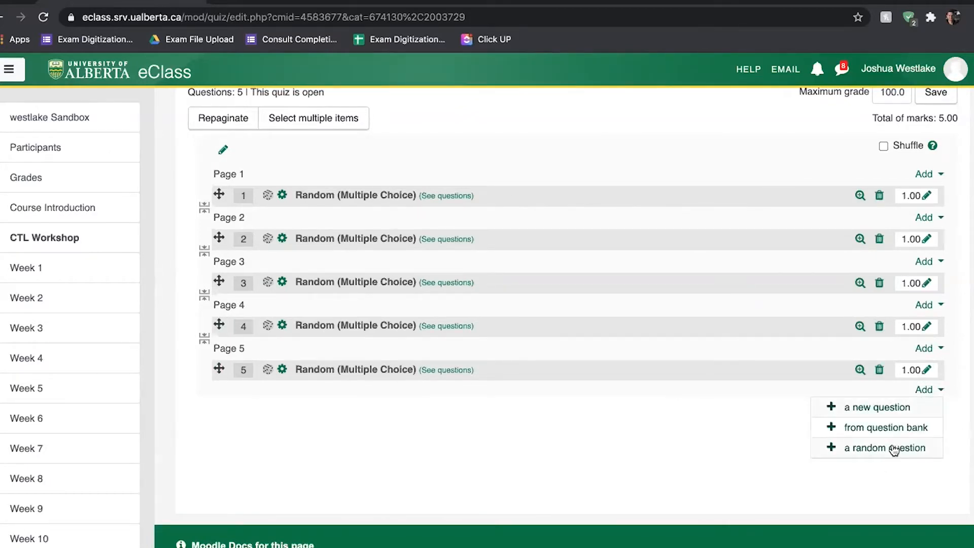
left_click(894, 451)
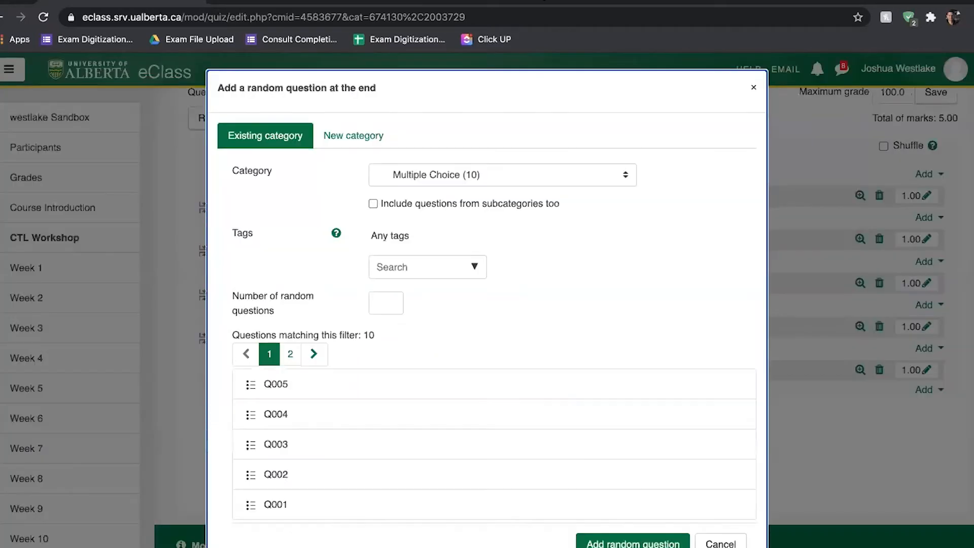
left_click(481, 174)
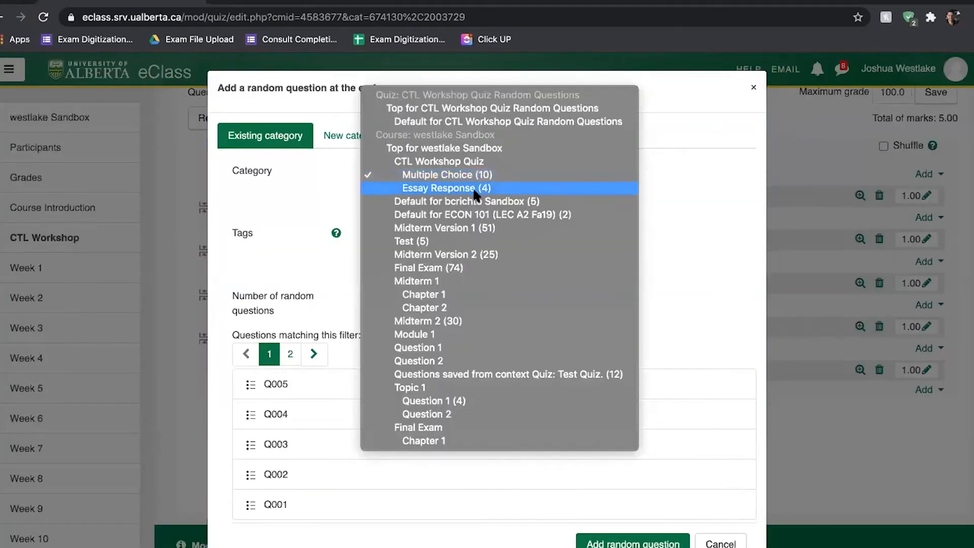
left_click(475, 189)
left_click(390, 304)
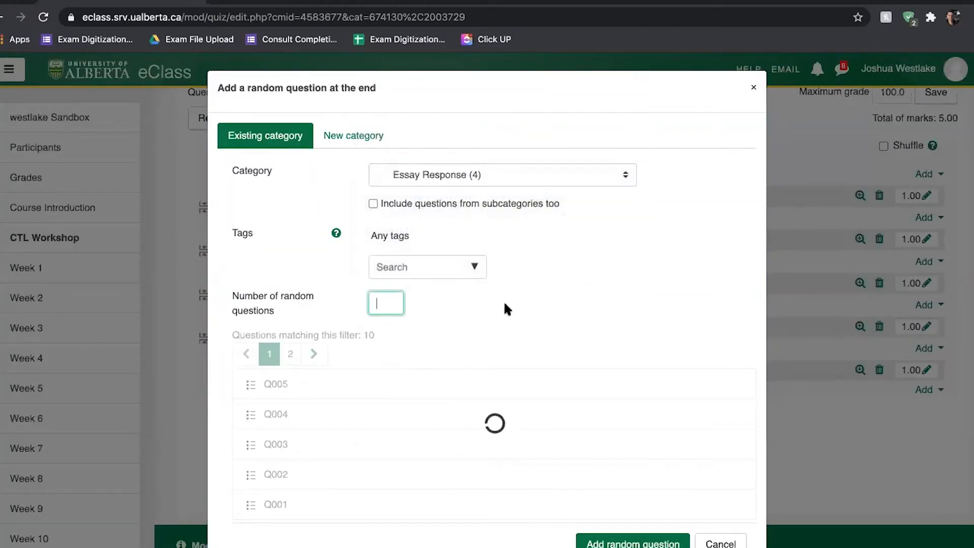
type("2")
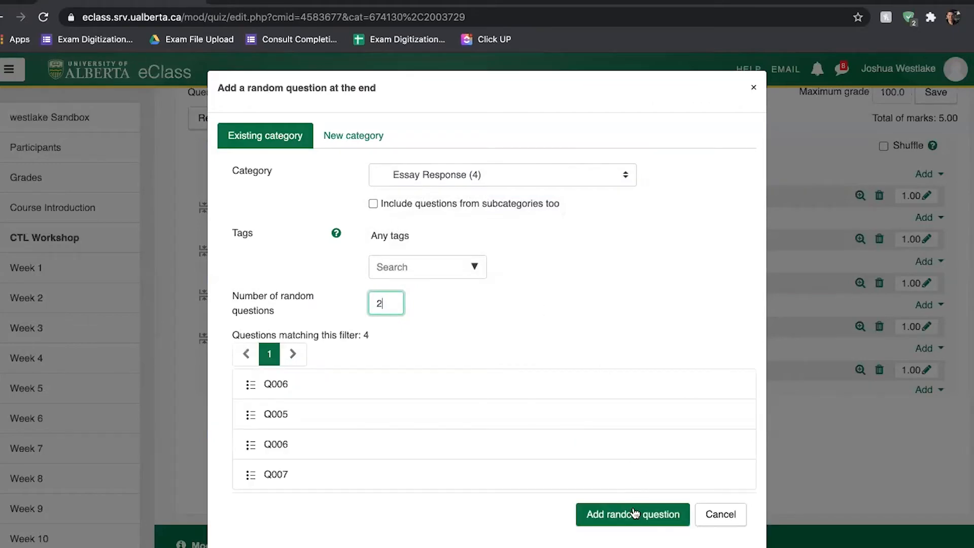
left_click(634, 515)
left_click(632, 517)
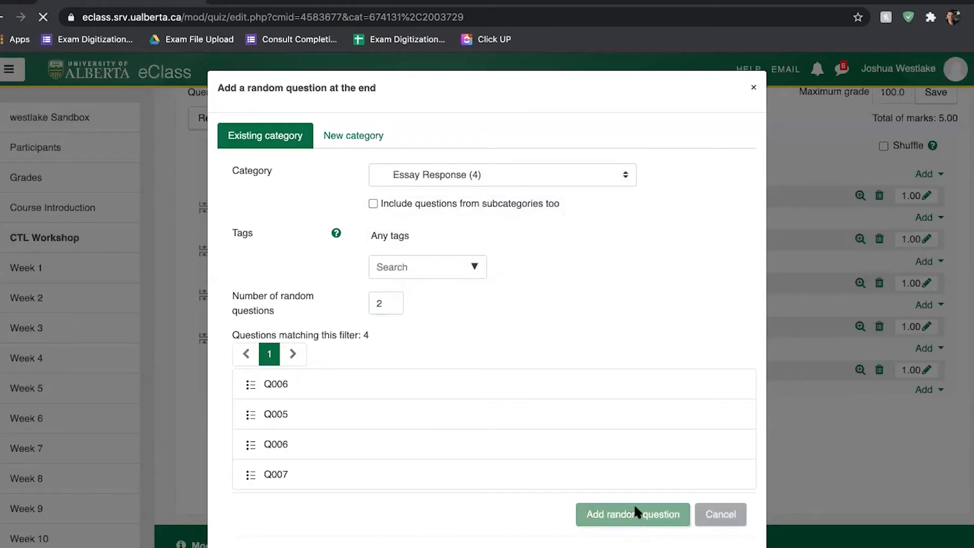
scroll(766, 451, "down", 5)
scroll(569, 339, "up", 2)
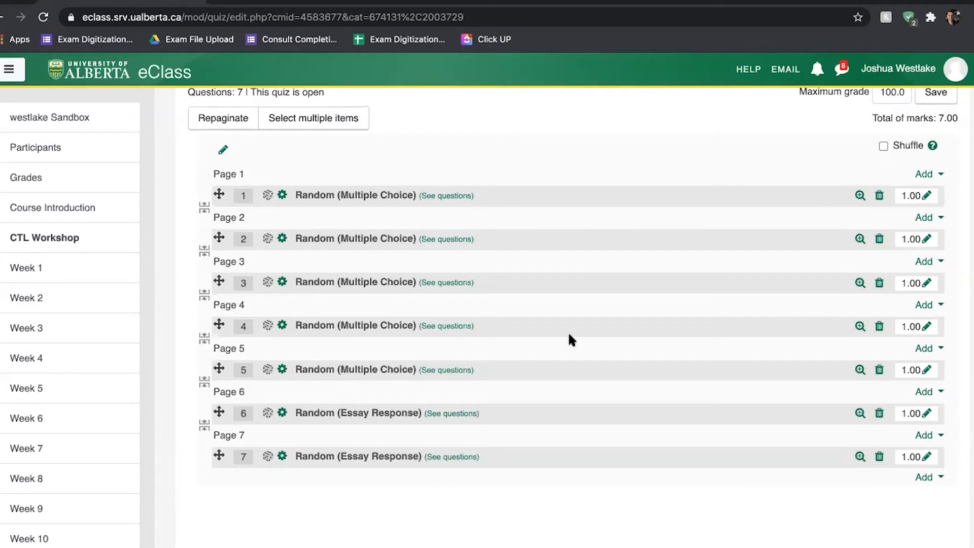
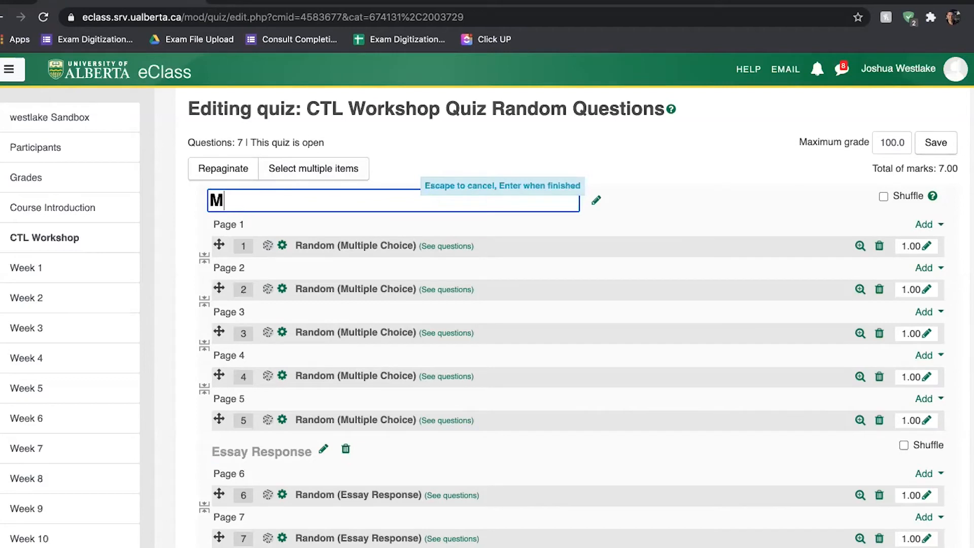
Save the Multiple Choice section heading and turn on shuffling for the Essay Response section.
key("Return")
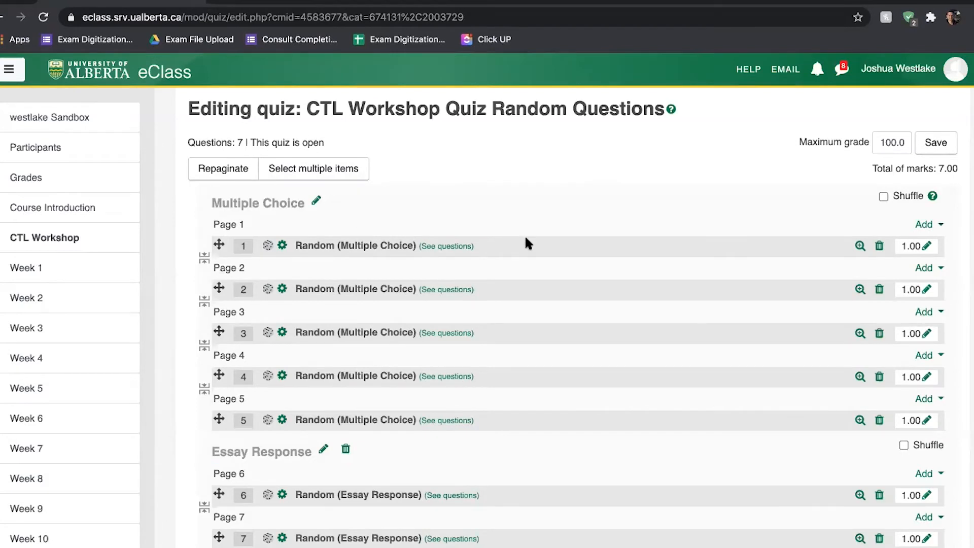
scroll(525, 238, "down", 1)
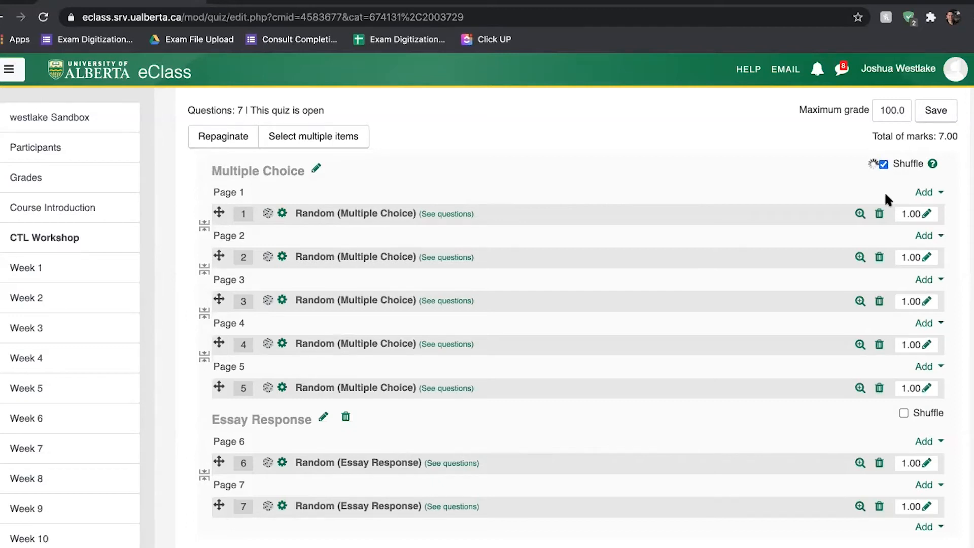
left_click(902, 412)
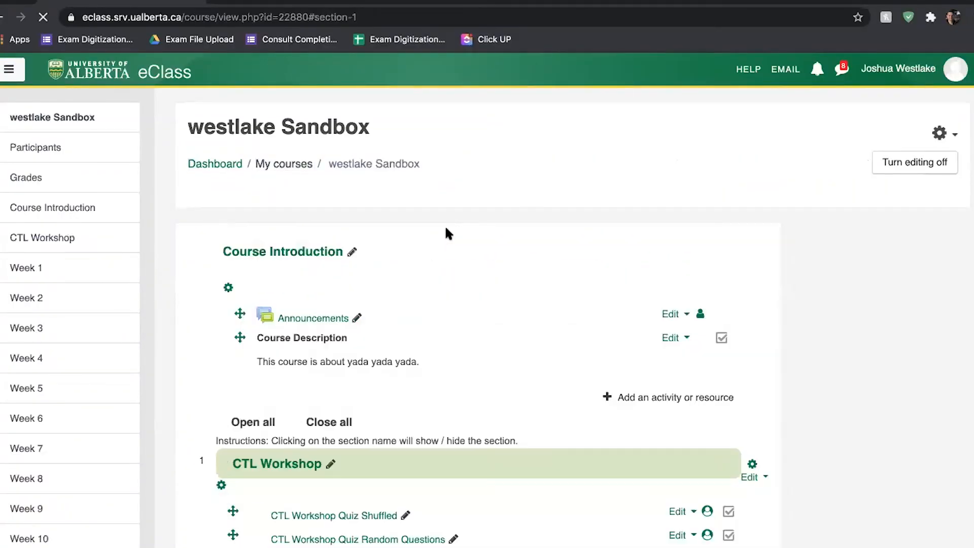
Go from the course's Participants list to its empty Groups page and start Auto-create groups.
scroll(445, 232, "down", 7)
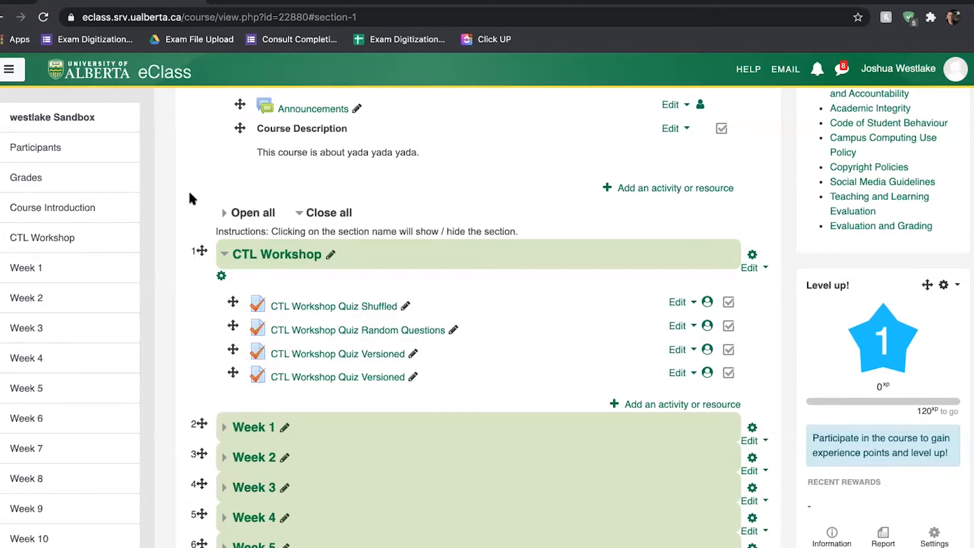
left_click(96, 159)
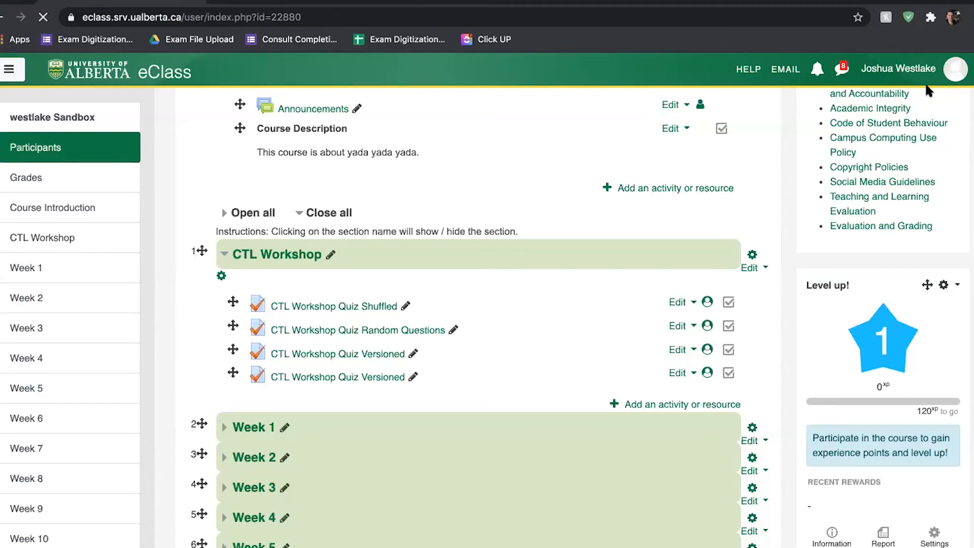
scroll(647, 348, "down", 2)
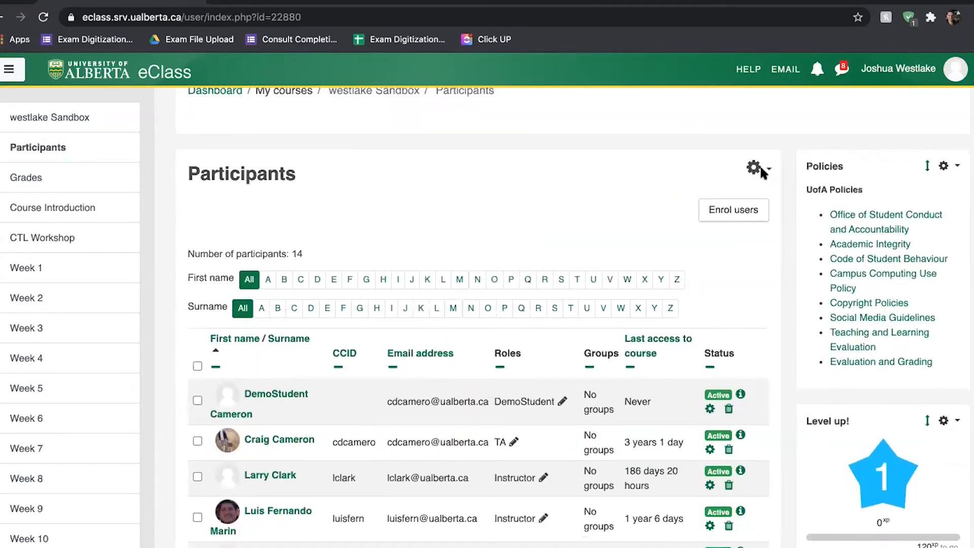
left_click(756, 166)
left_click(675, 249)
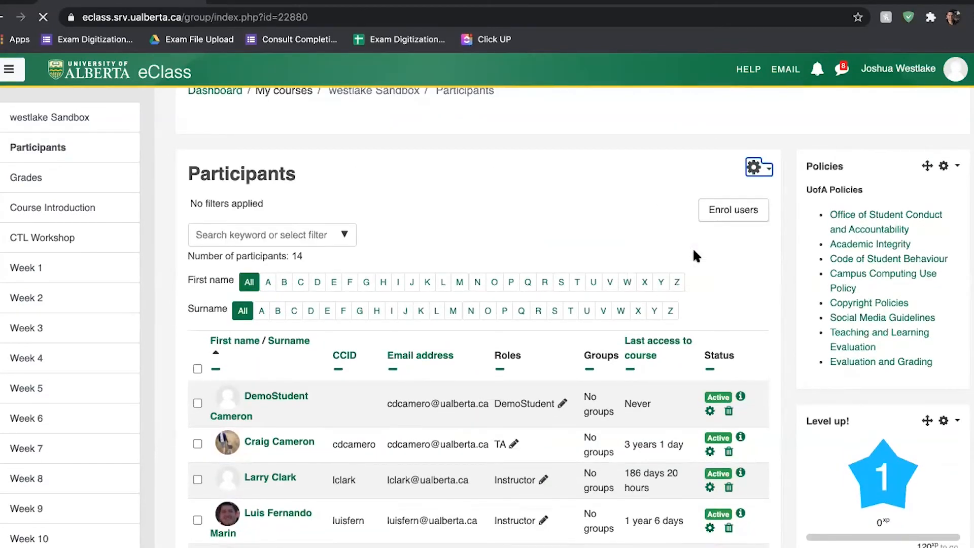
scroll(404, 186, "down", 2)
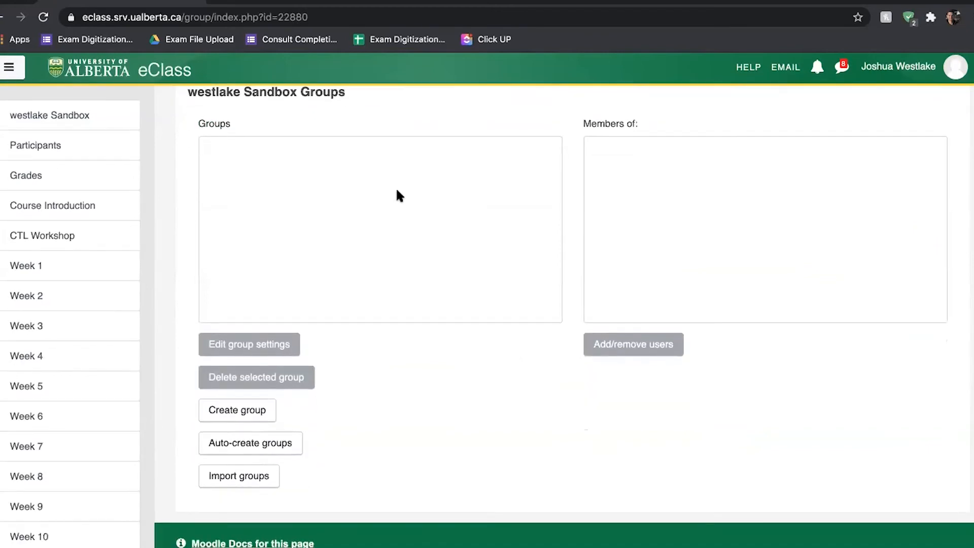
left_click(272, 450)
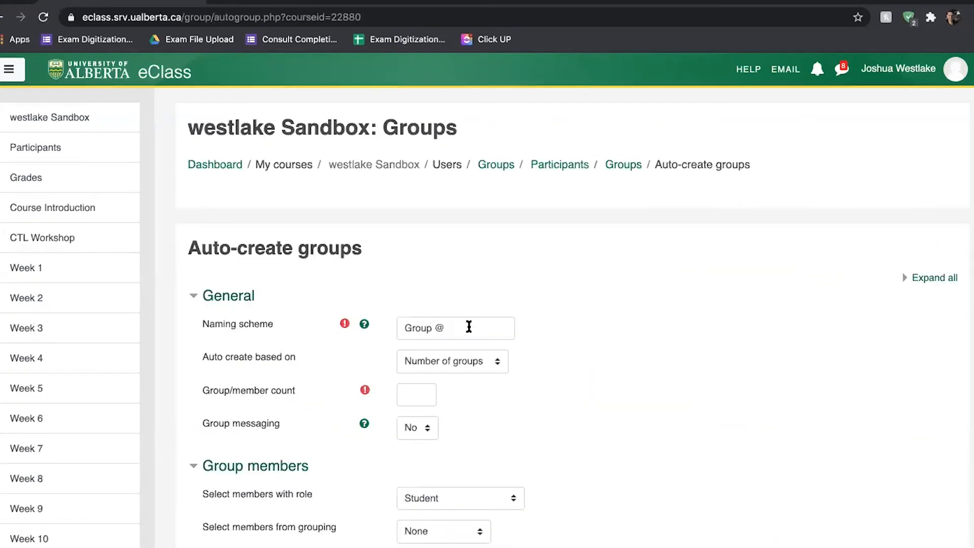
Auto-create 2 groups with No grouping, producing Group A (3 members) and Group B (2 members).
scroll(555, 295, "down", 2)
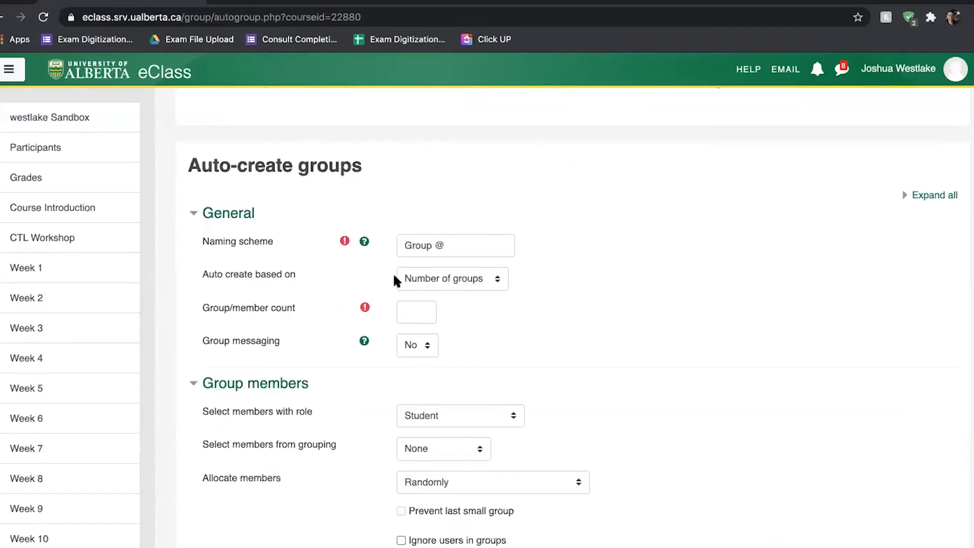
left_click(413, 312)
type("2")
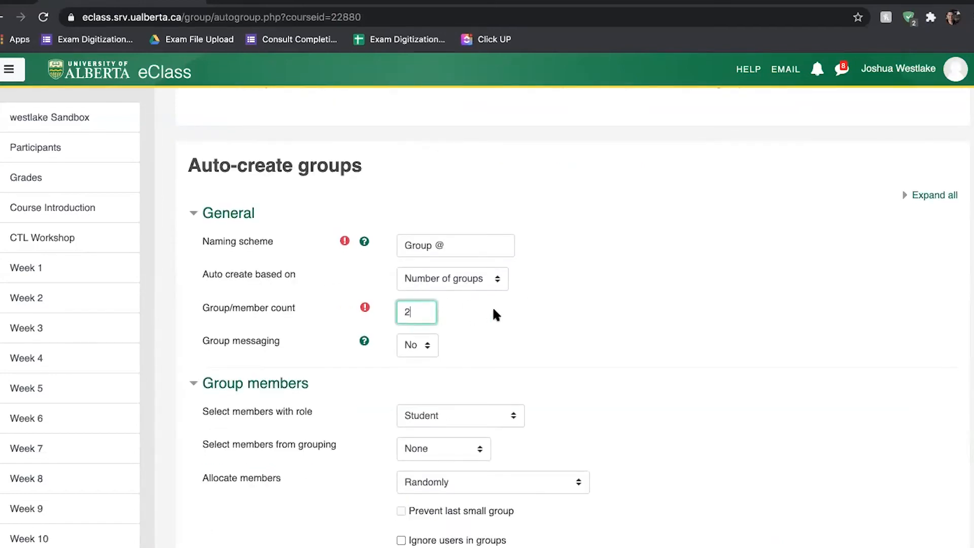
scroll(550, 282, "down", 5)
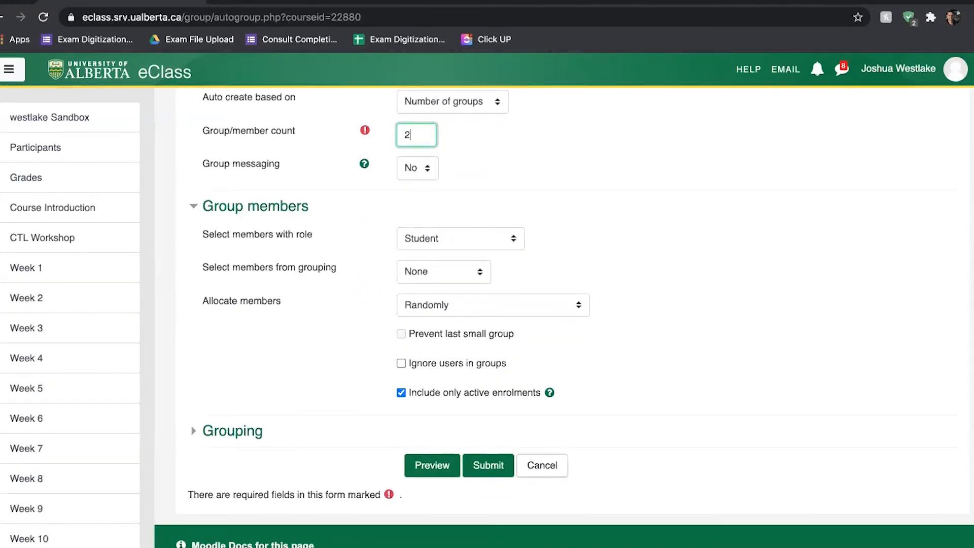
scroll(450, 280, "down", 1)
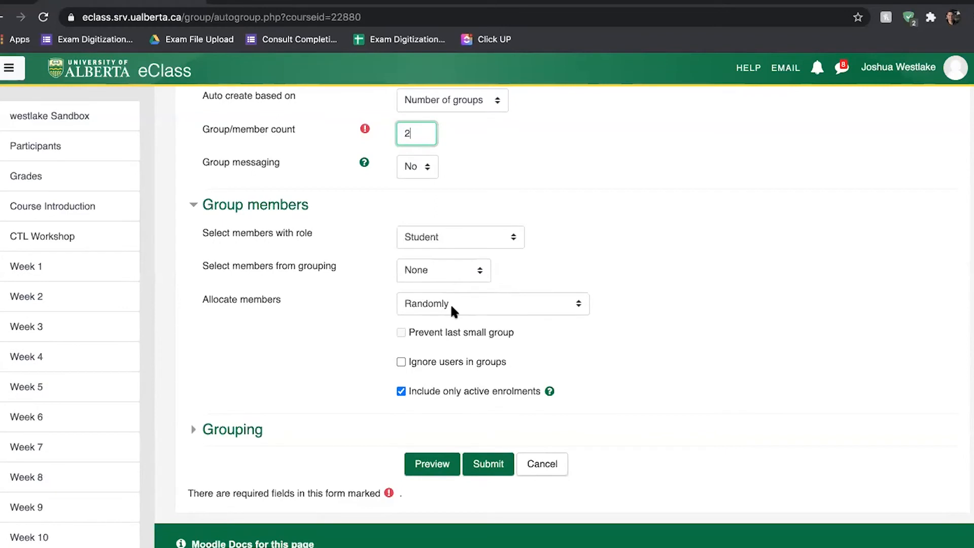
left_click(487, 465)
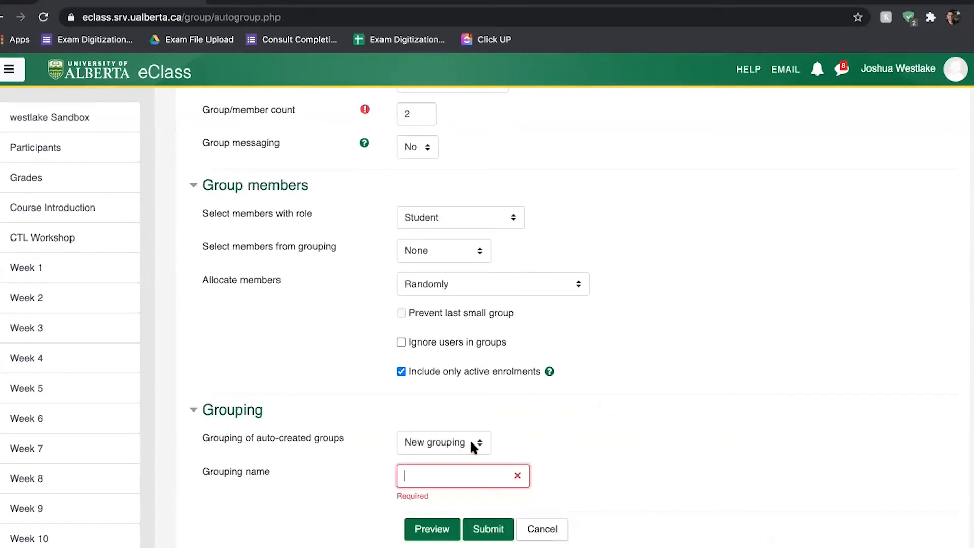
left_click(470, 440)
left_click(467, 430)
left_click(490, 529)
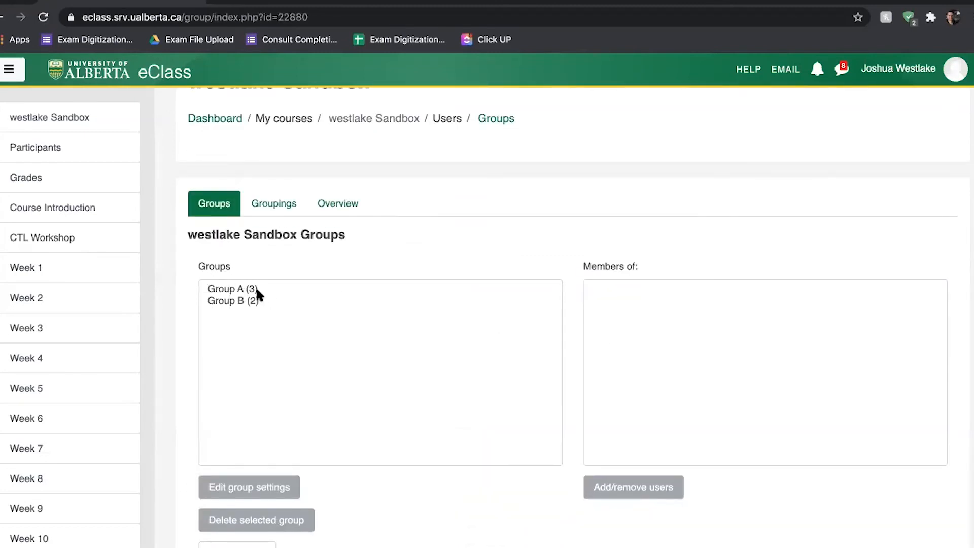
Return to the course page and open the Edit menu of the first CTL Workshop Quiz Versioned.
scroll(296, 267, "up", 2)
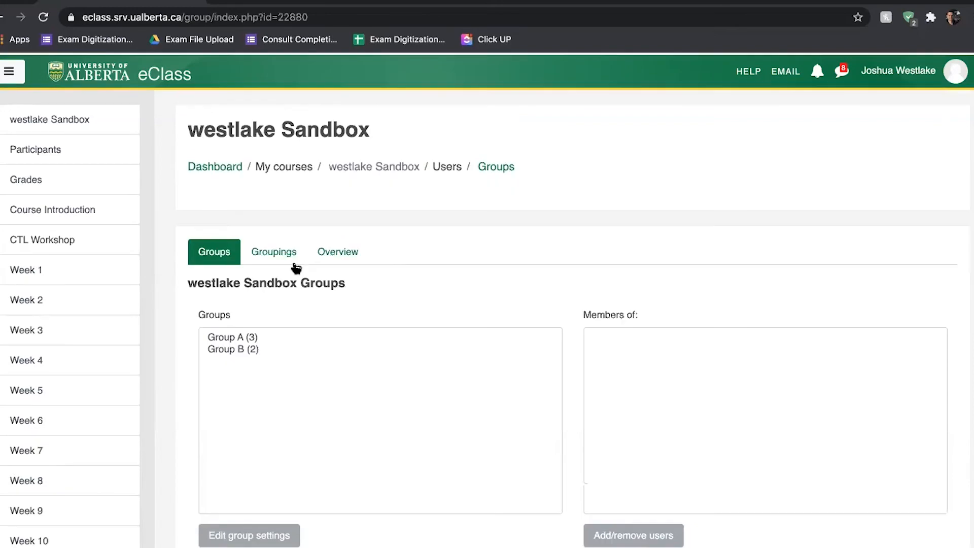
left_click(383, 168)
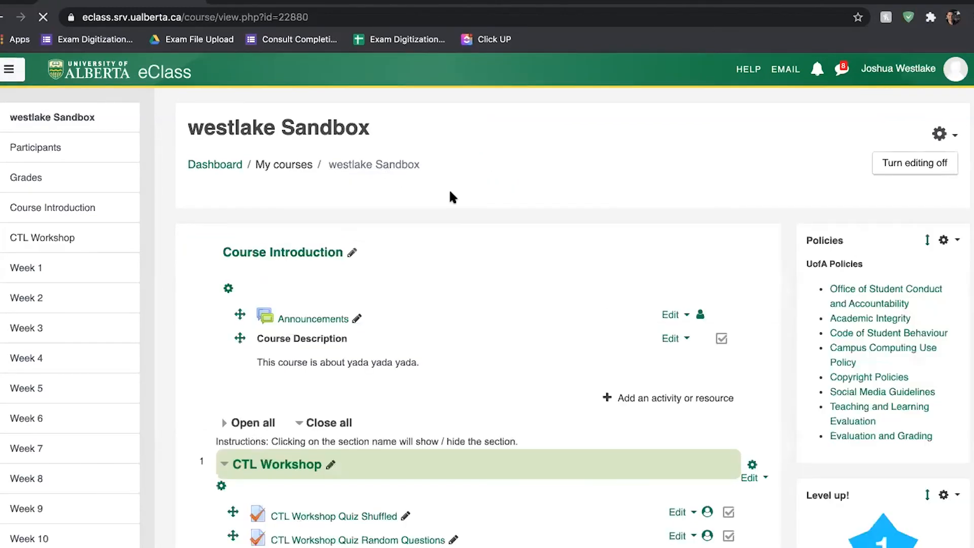
scroll(449, 188, "down", 5)
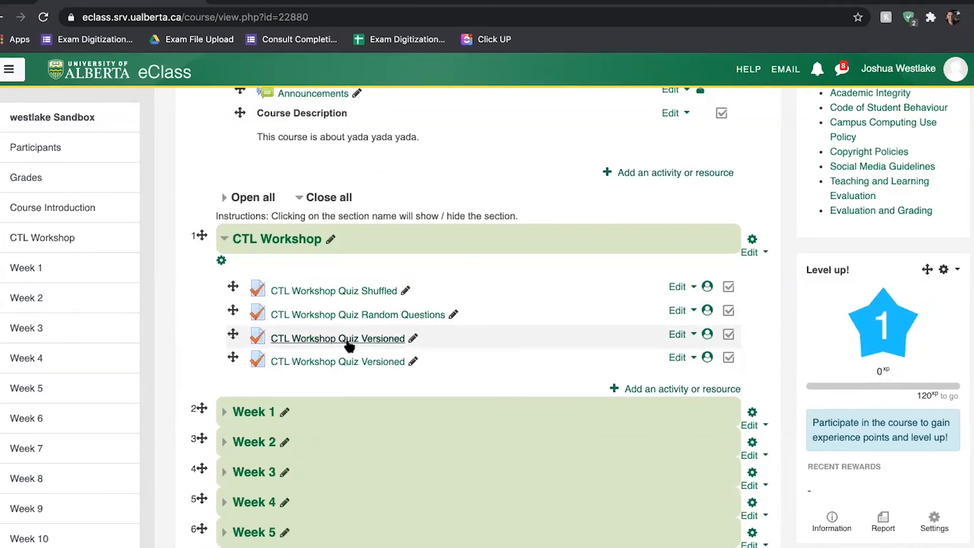
left_click(682, 337)
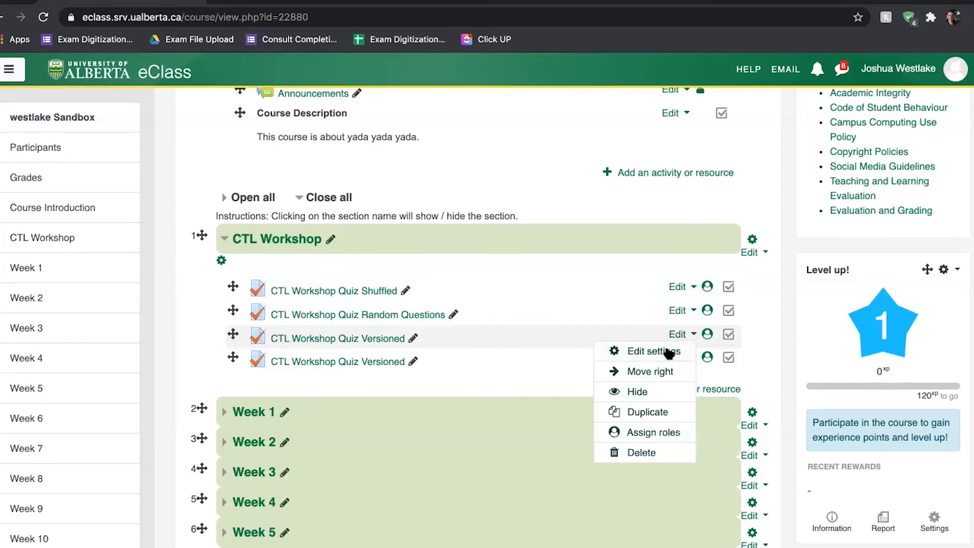
Add a Group A restriction to the first versioned quiz, hidden to others, and save.
left_click(668, 351)
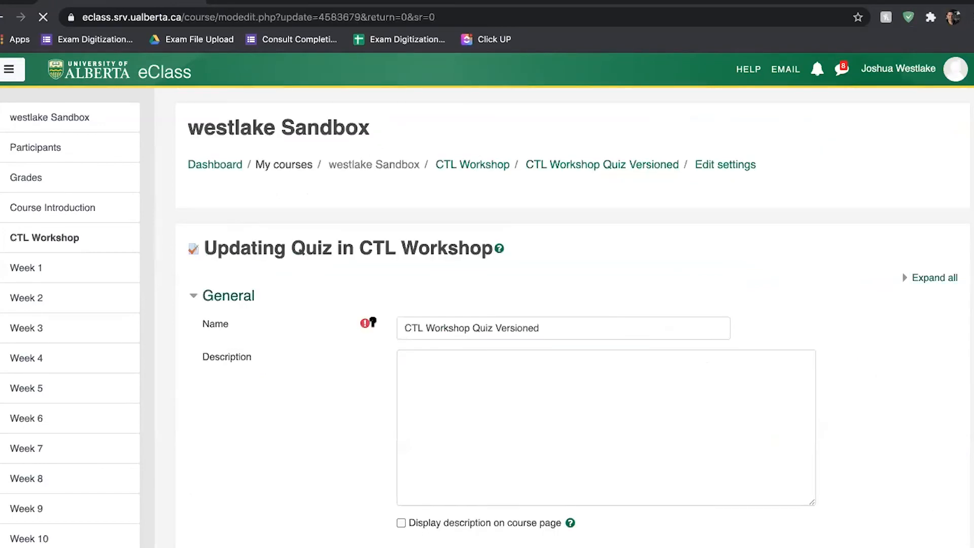
scroll(374, 326, "down", 10)
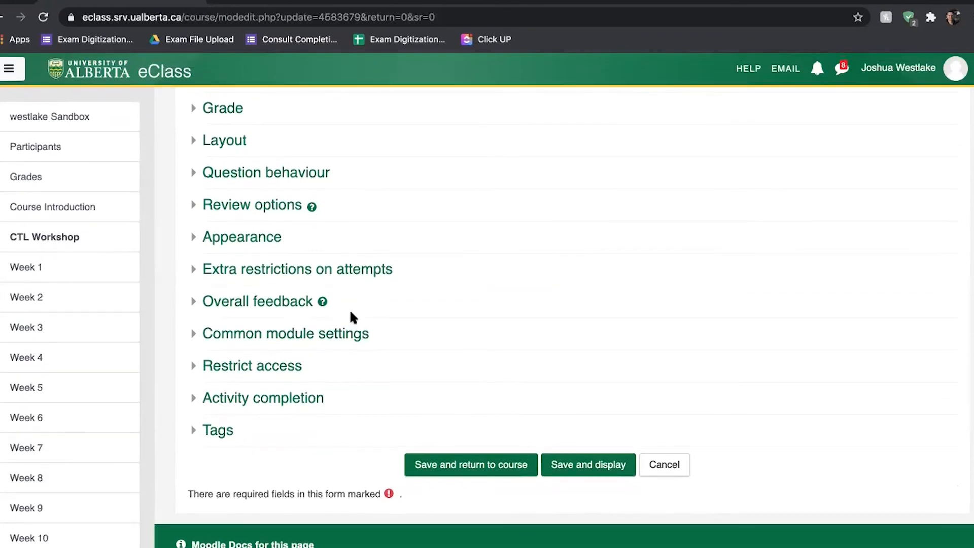
left_click(259, 373)
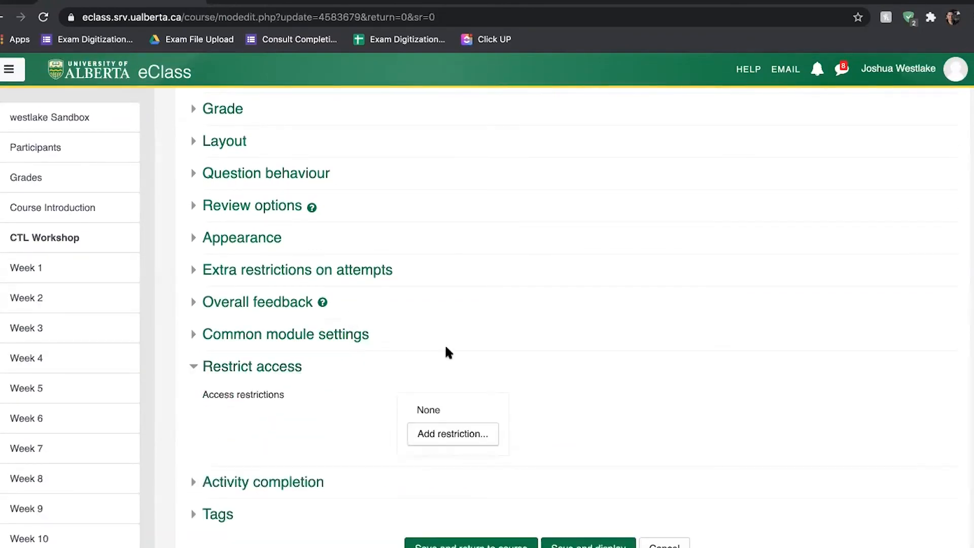
left_click(452, 436)
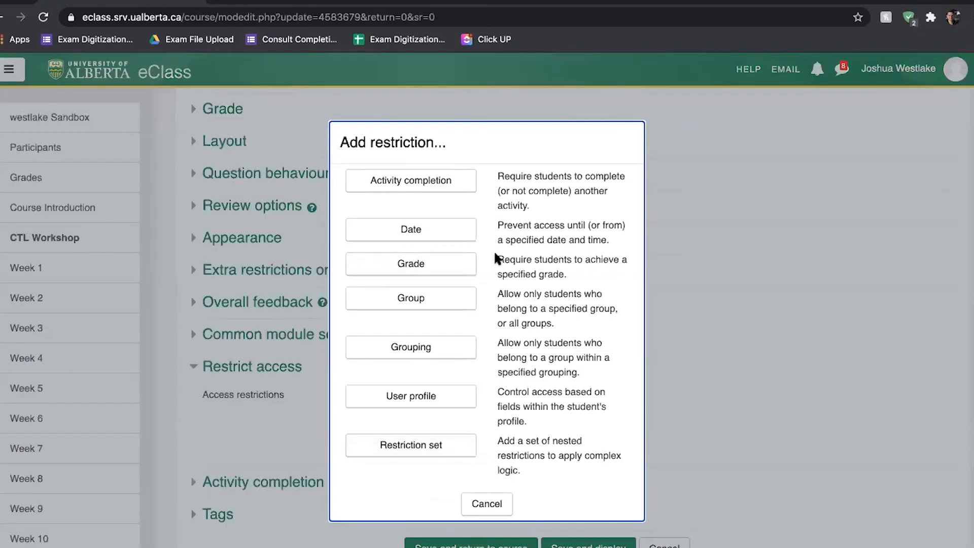
left_click(450, 305)
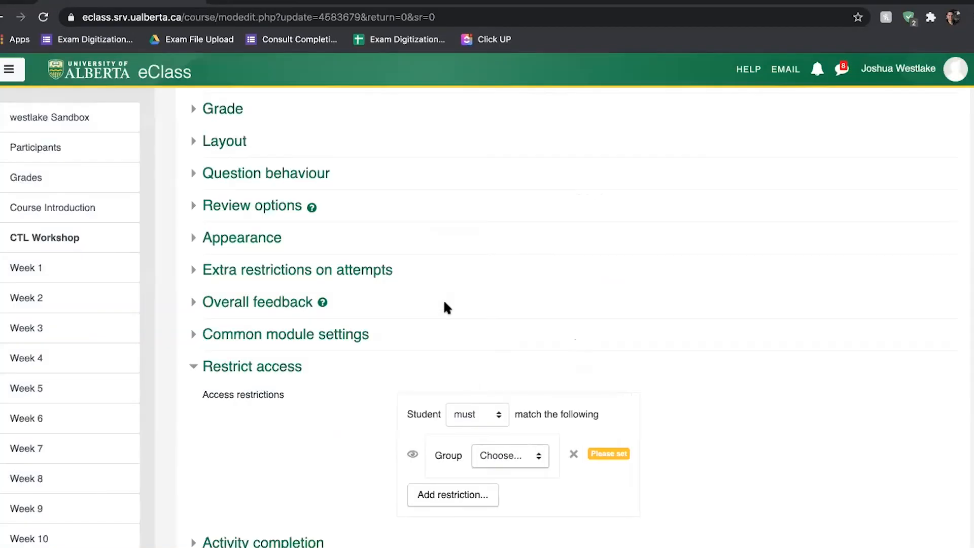
scroll(520, 379, "down", 1)
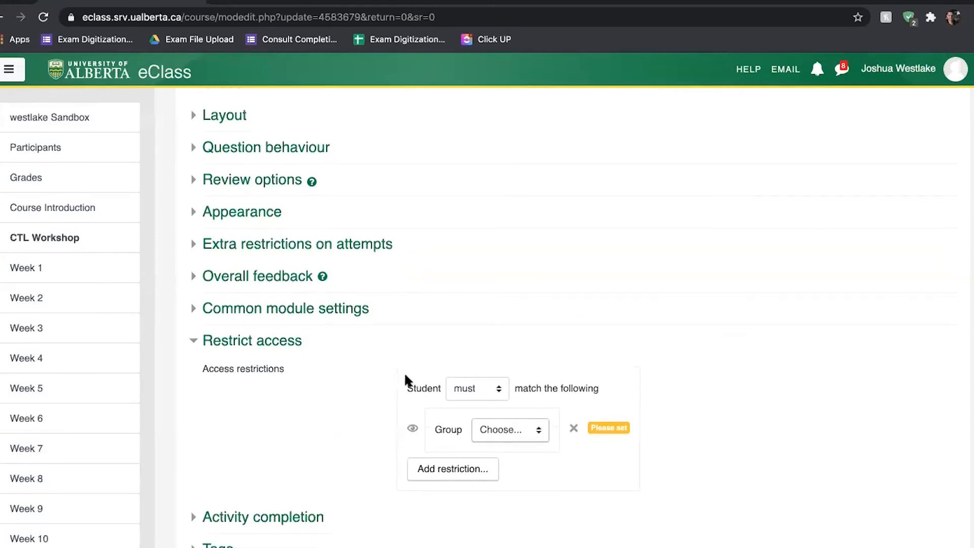
left_click(526, 429)
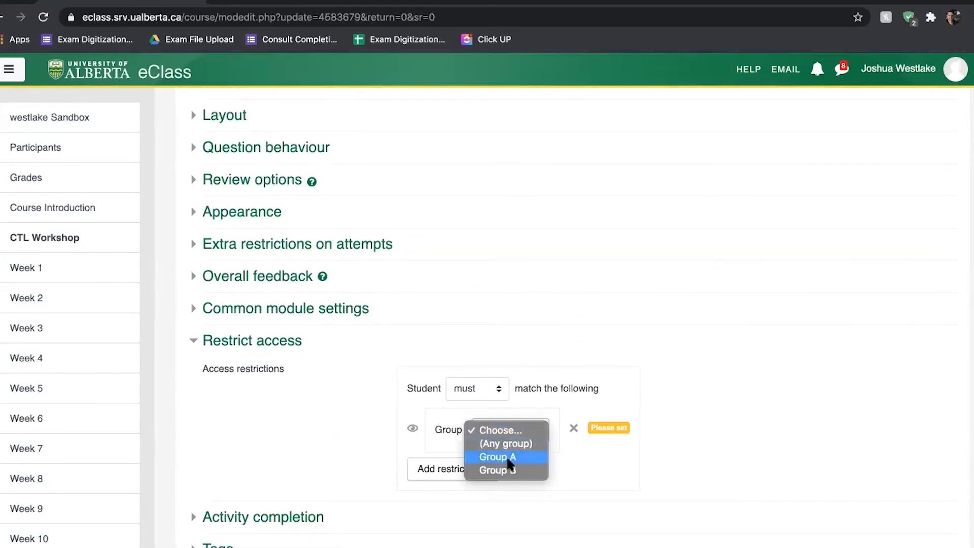
left_click(506, 456)
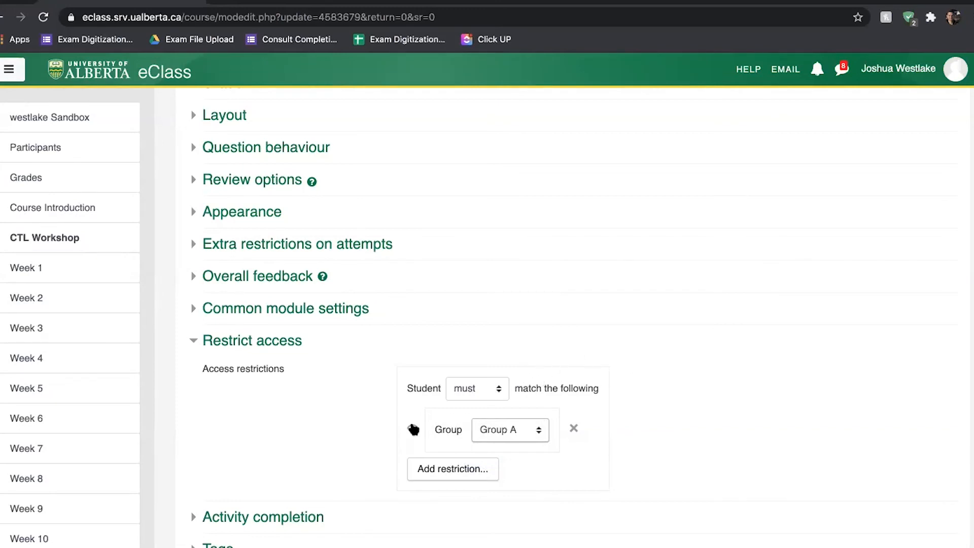
left_click(413, 430)
left_click(407, 429)
scroll(333, 437, "down", 2)
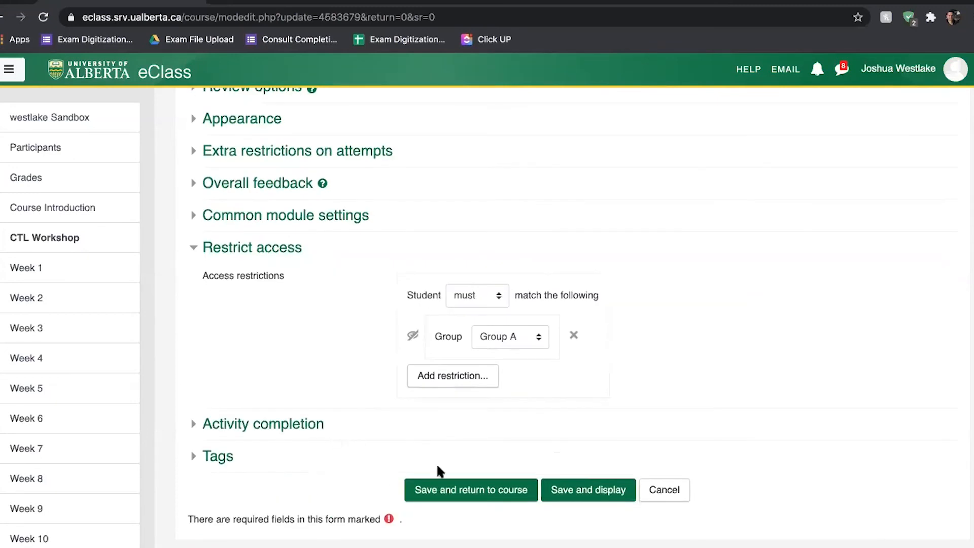
left_click(486, 487)
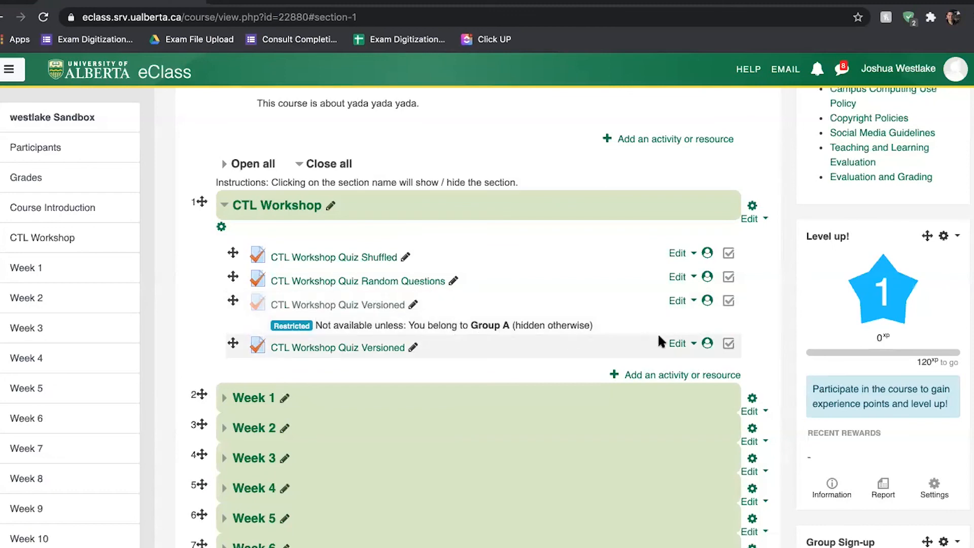
Add a Group B restriction to the second versioned quiz, hidden to others, and save.
left_click(676, 345)
left_click(643, 355)
scroll(355, 330, "down", 10)
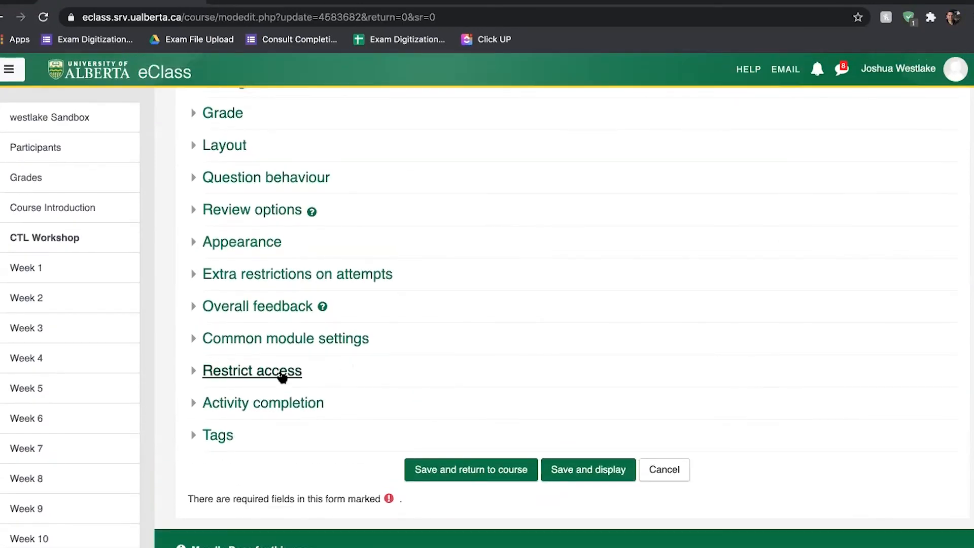
left_click(280, 372)
left_click(433, 439)
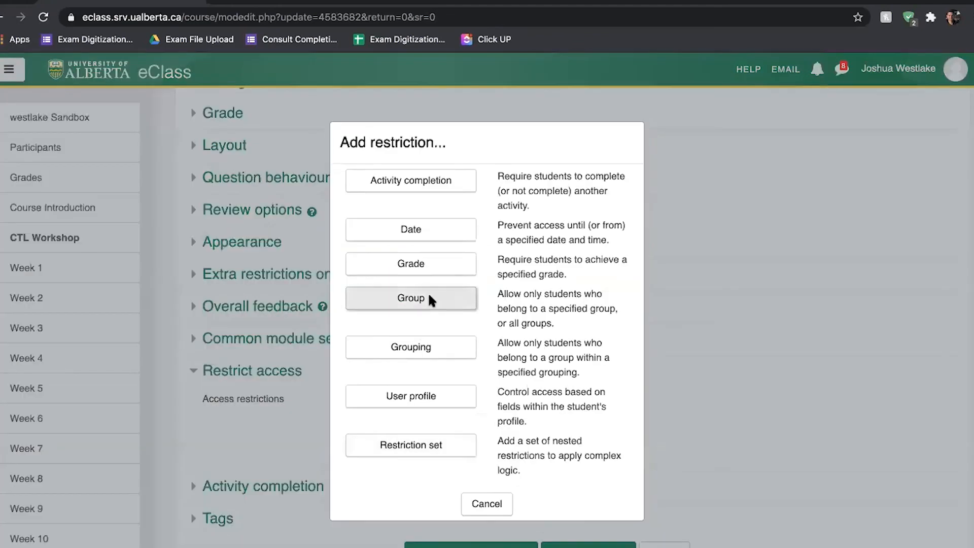
left_click(428, 300)
scroll(678, 319, "down", 2)
left_click(530, 378)
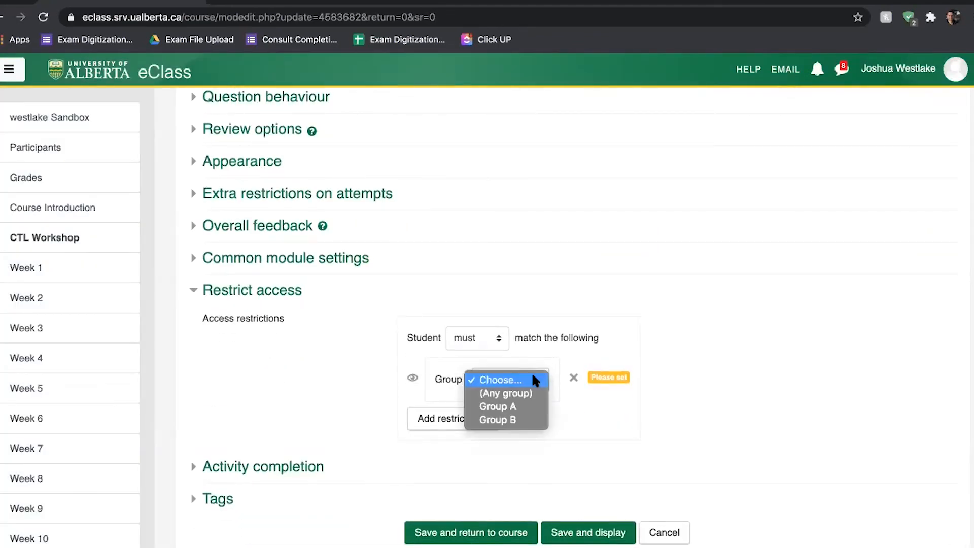
left_click(507, 421)
left_click(411, 377)
scroll(404, 374, "down", 1)
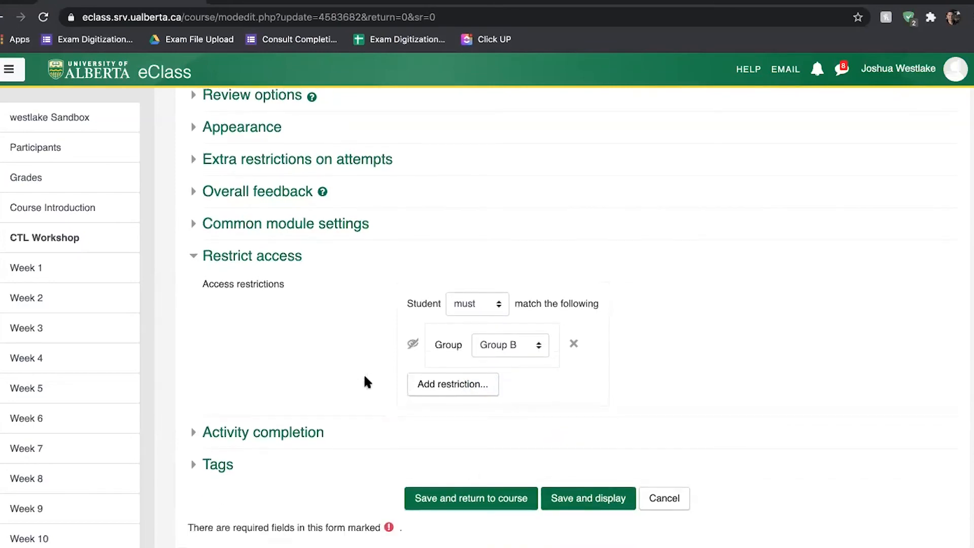
left_click(481, 502)
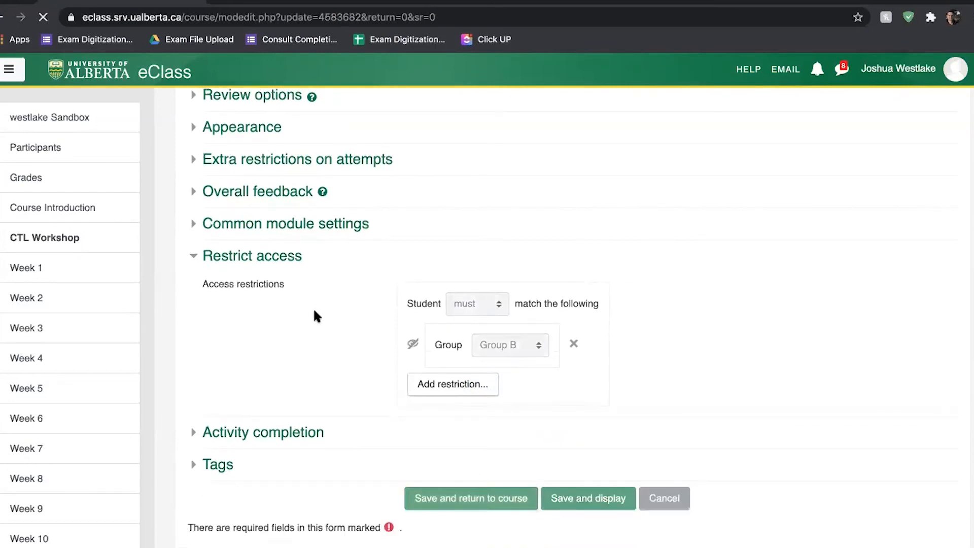
scroll(488, 403, "down", 15)
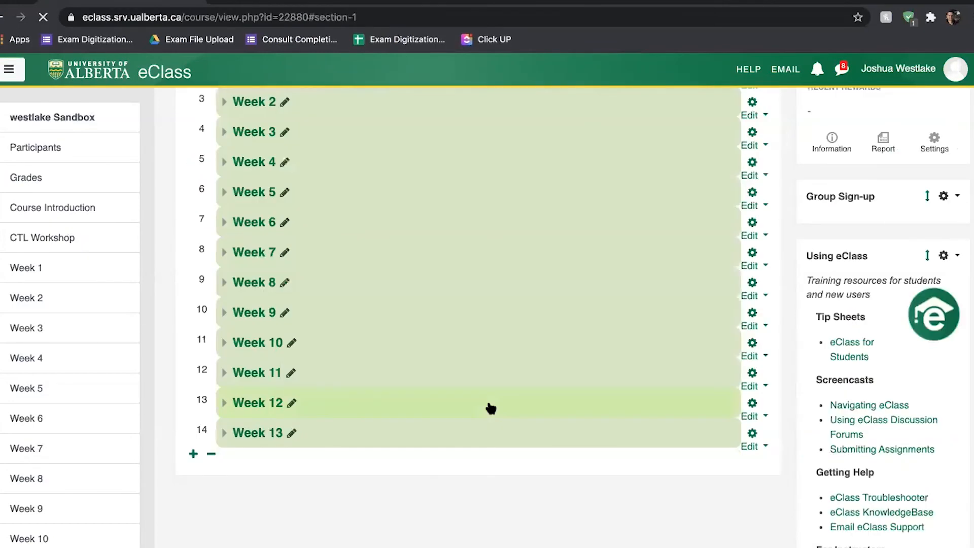